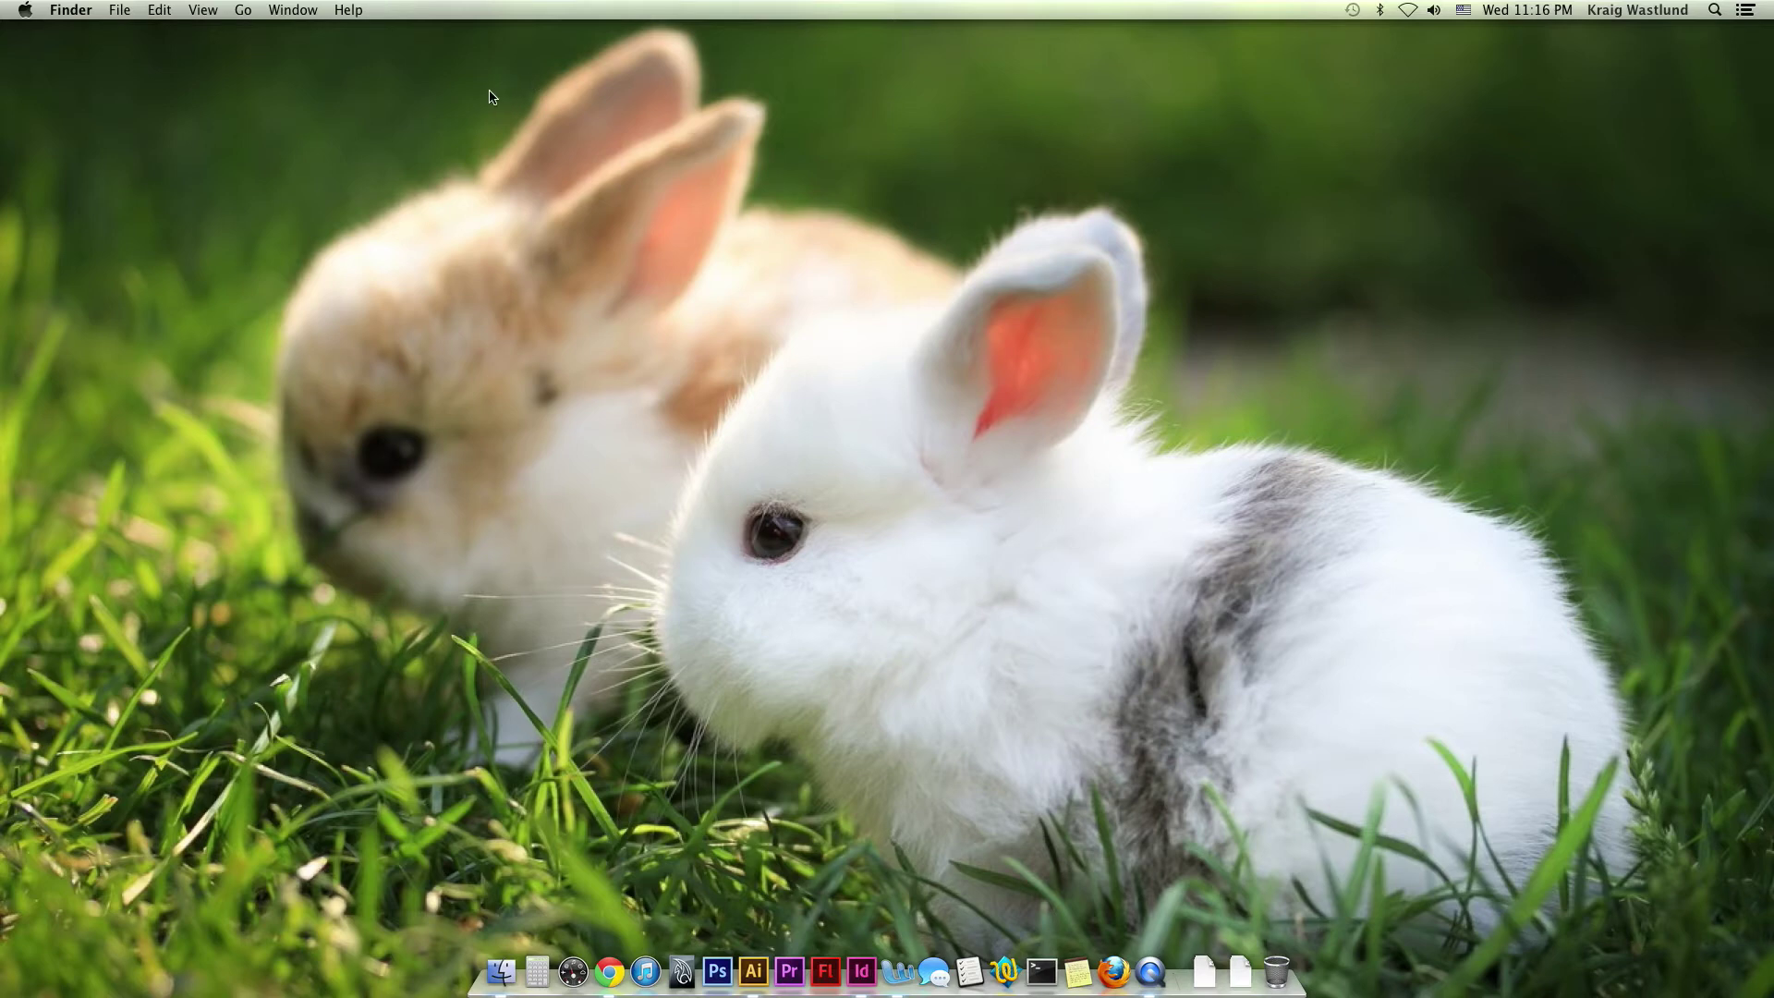
Open and dismiss the Apple system menu several times without choosing anything
{"action": "left_click", "coordinate": [26, 11]}
{"action": "left_click", "coordinate": [26, 13]}
{"action": "left_click", "coordinate": [27, 14]}
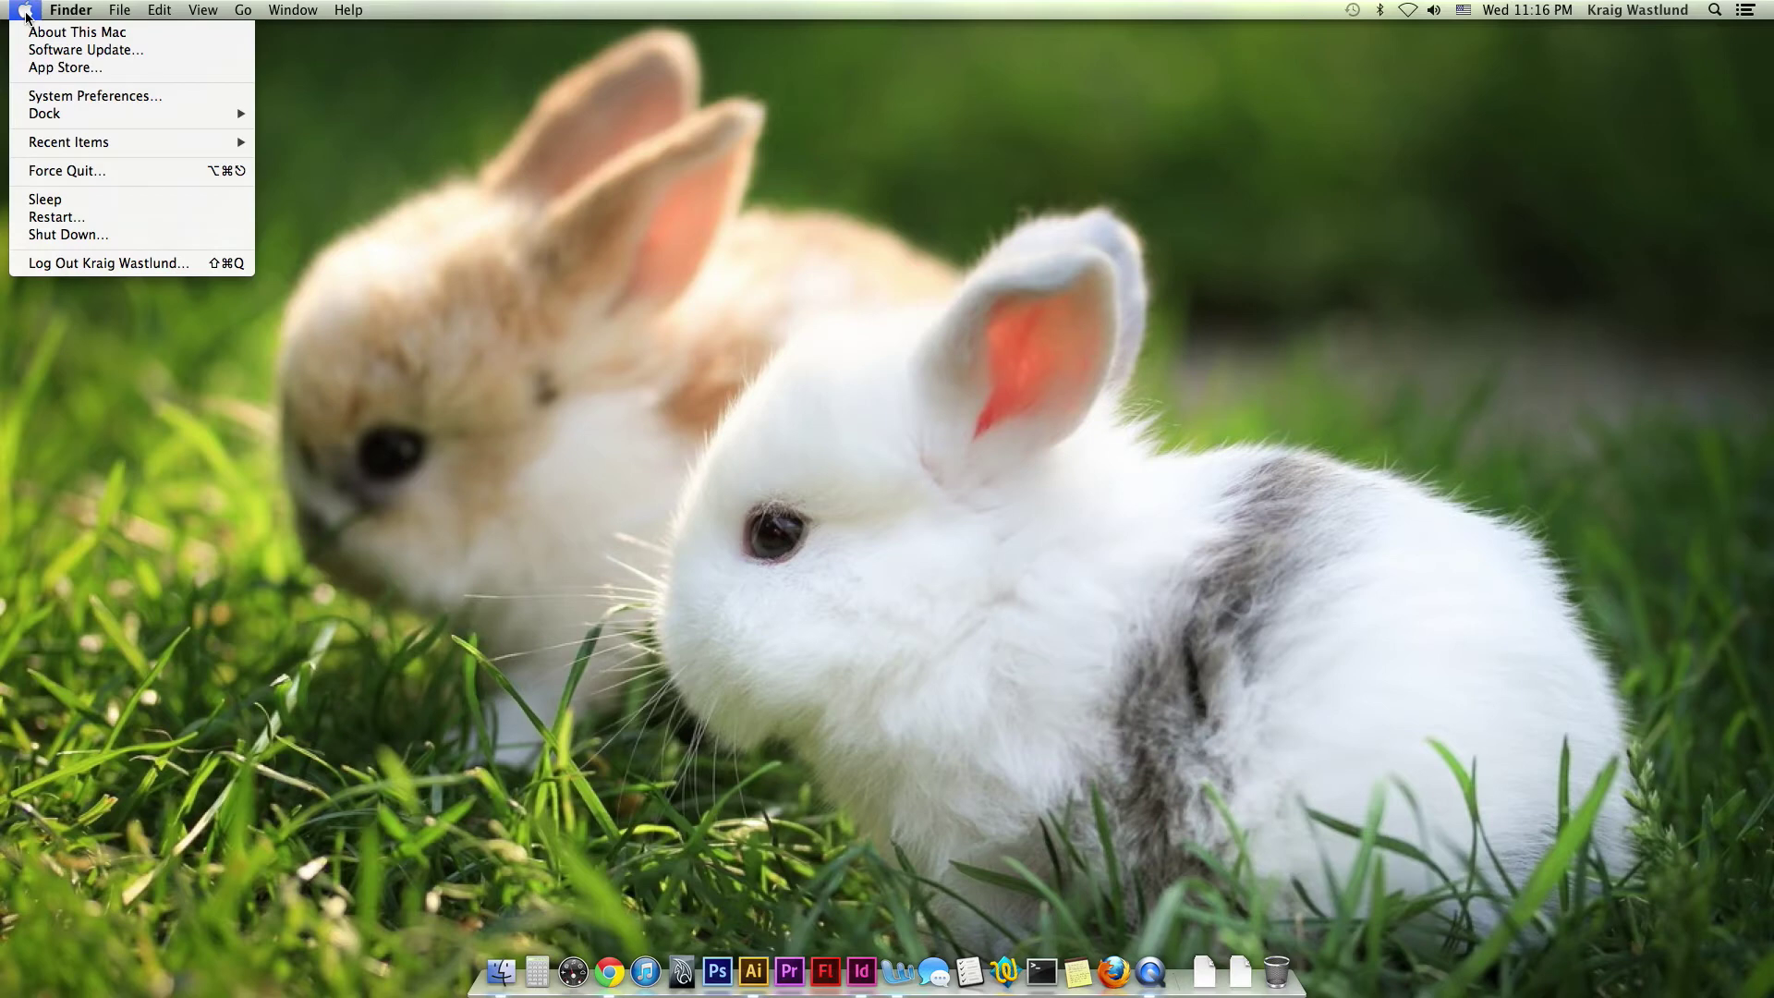
{"action": "left_click", "coordinate": [27, 14]}
{"action": "left_click", "coordinate": [28, 14]}
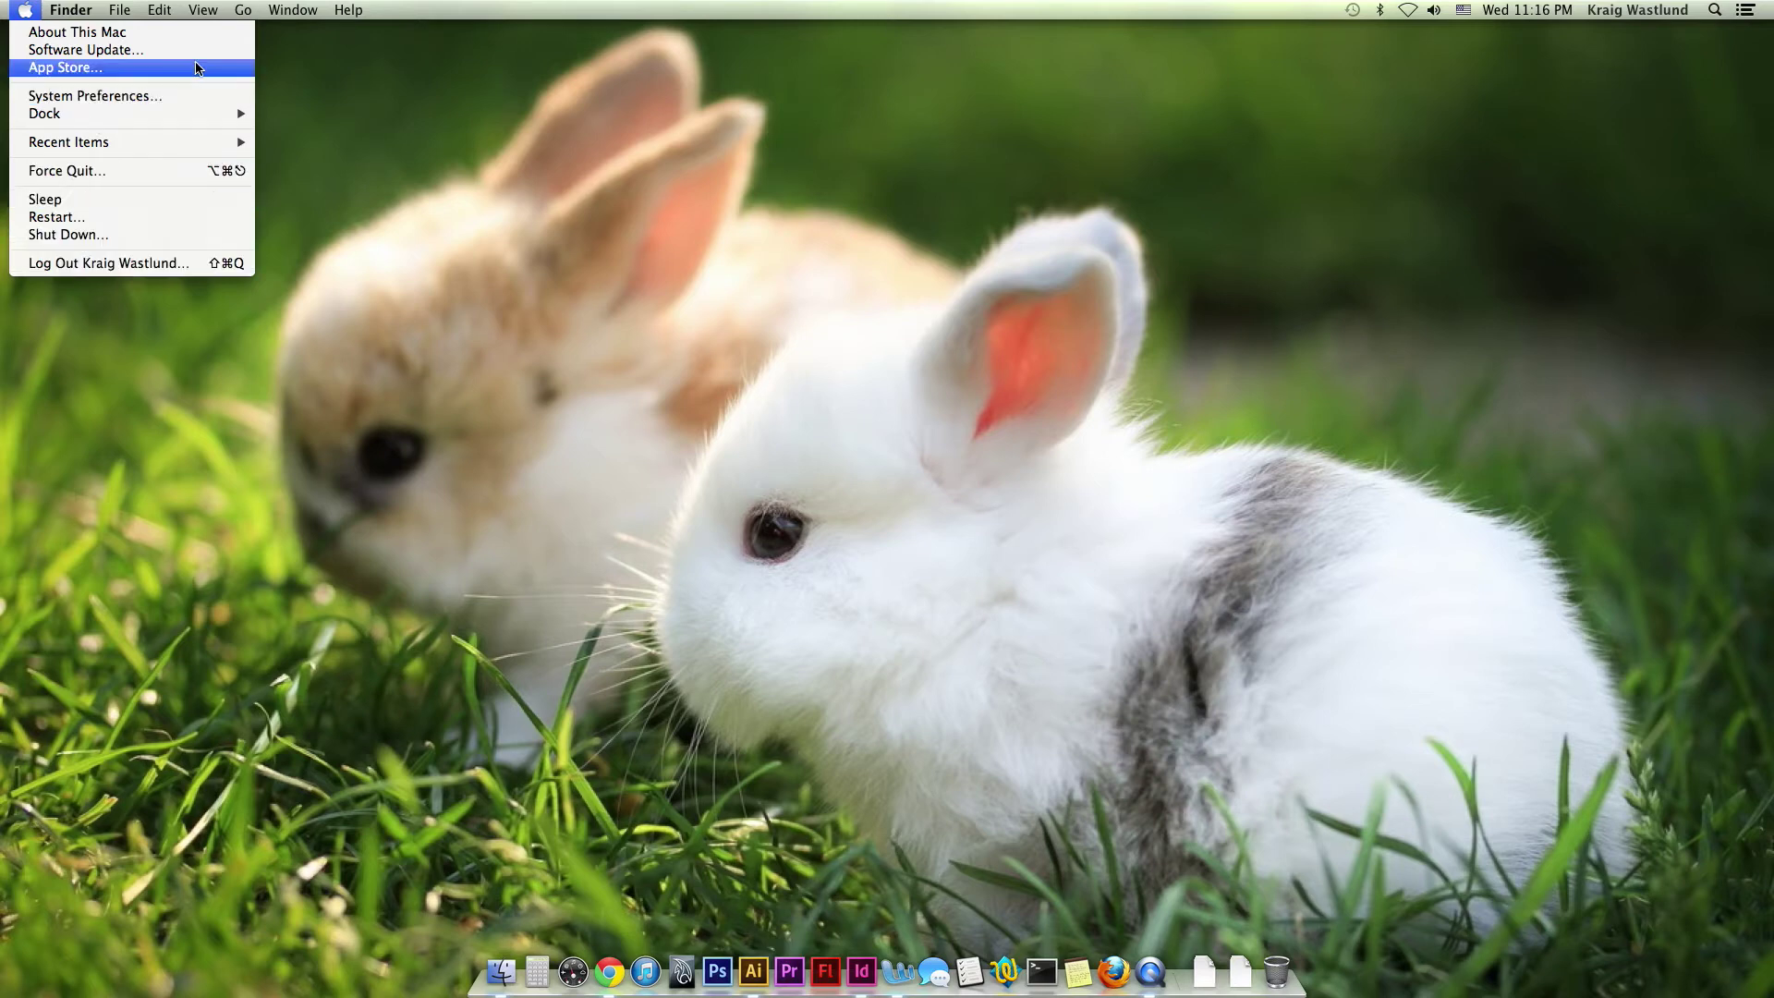
{"action": "left_click", "coordinate": [436, 107]}
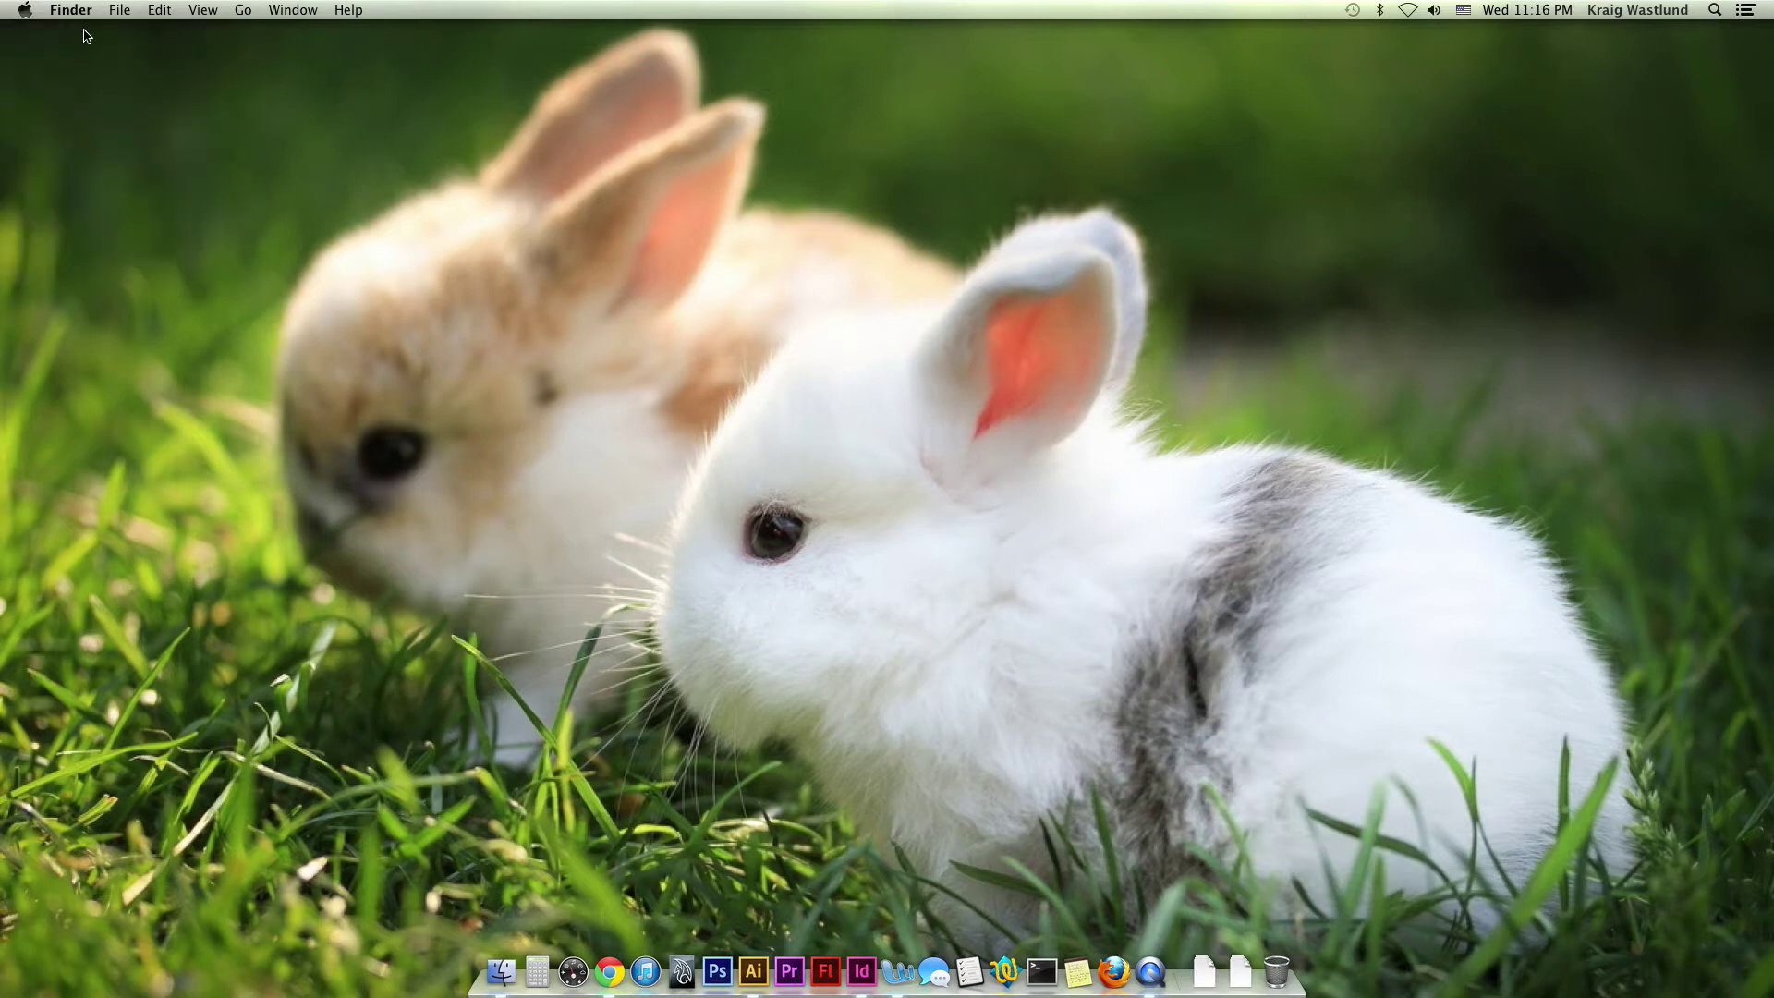
{"action": "left_click", "coordinate": [25, 13]}
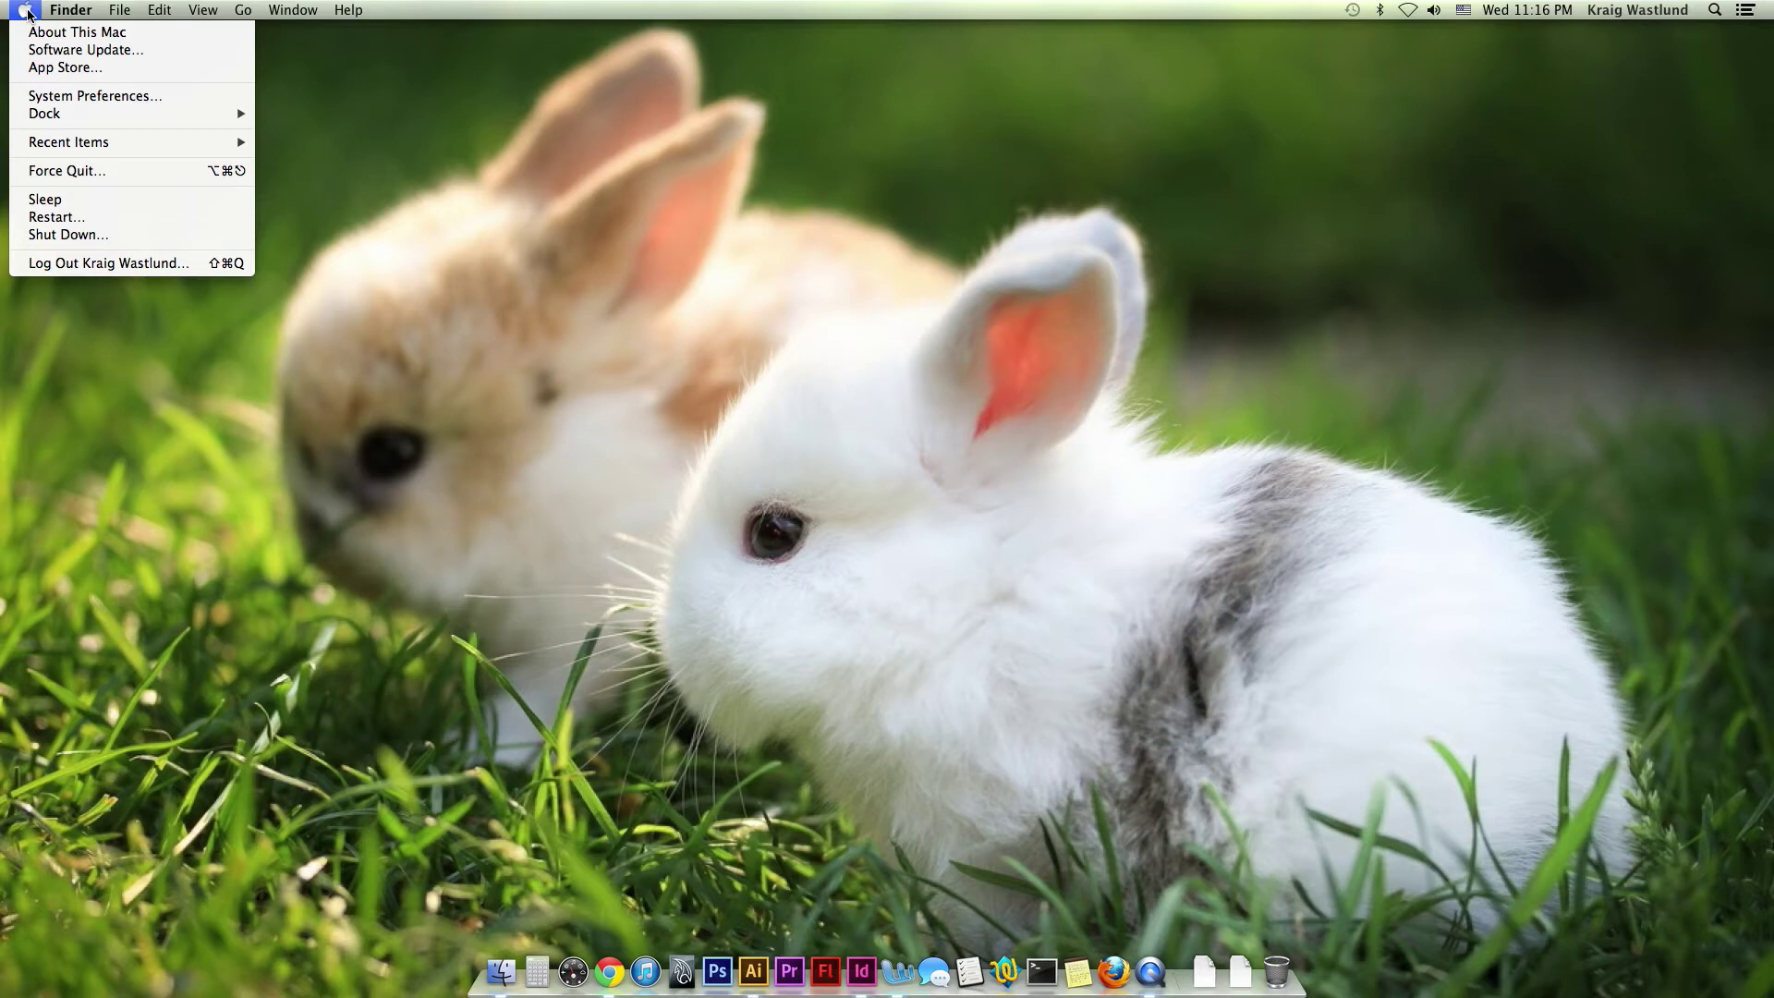
{"action": "left_click", "coordinate": [457, 116]}
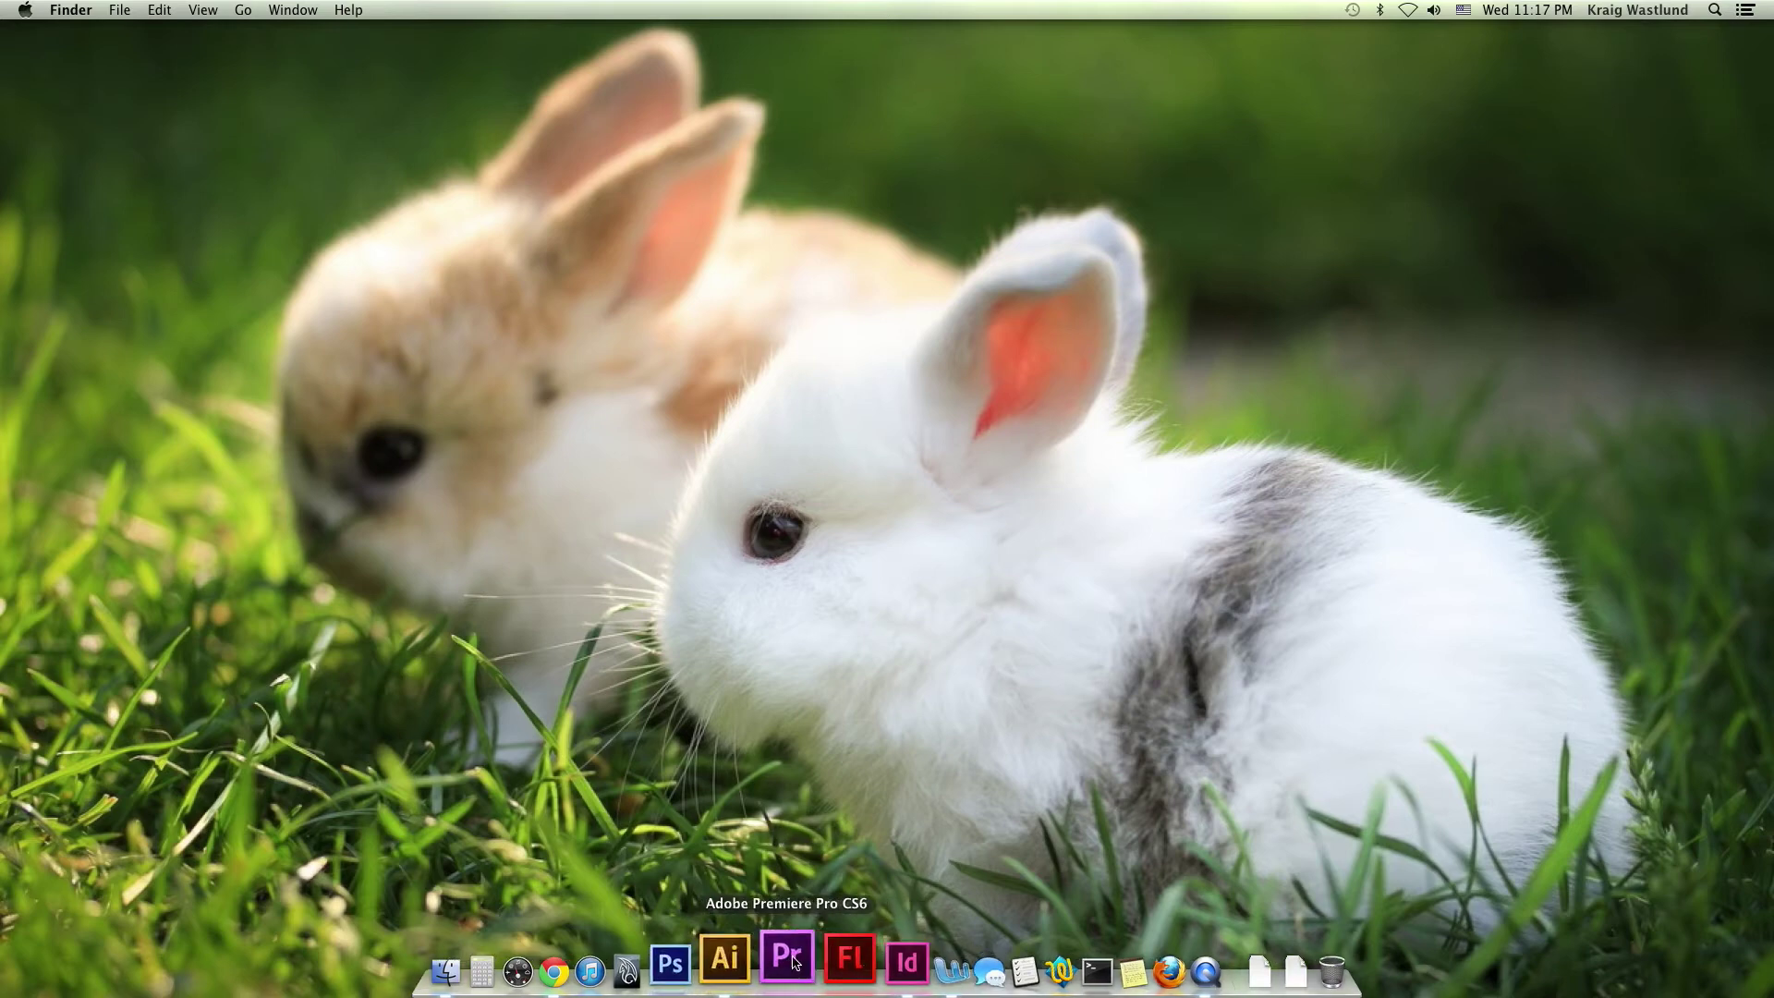
Remove Adobe Photoshop CS6 from the Dock through its Options menu
{"action": "right_click", "coordinate": [717, 961]}
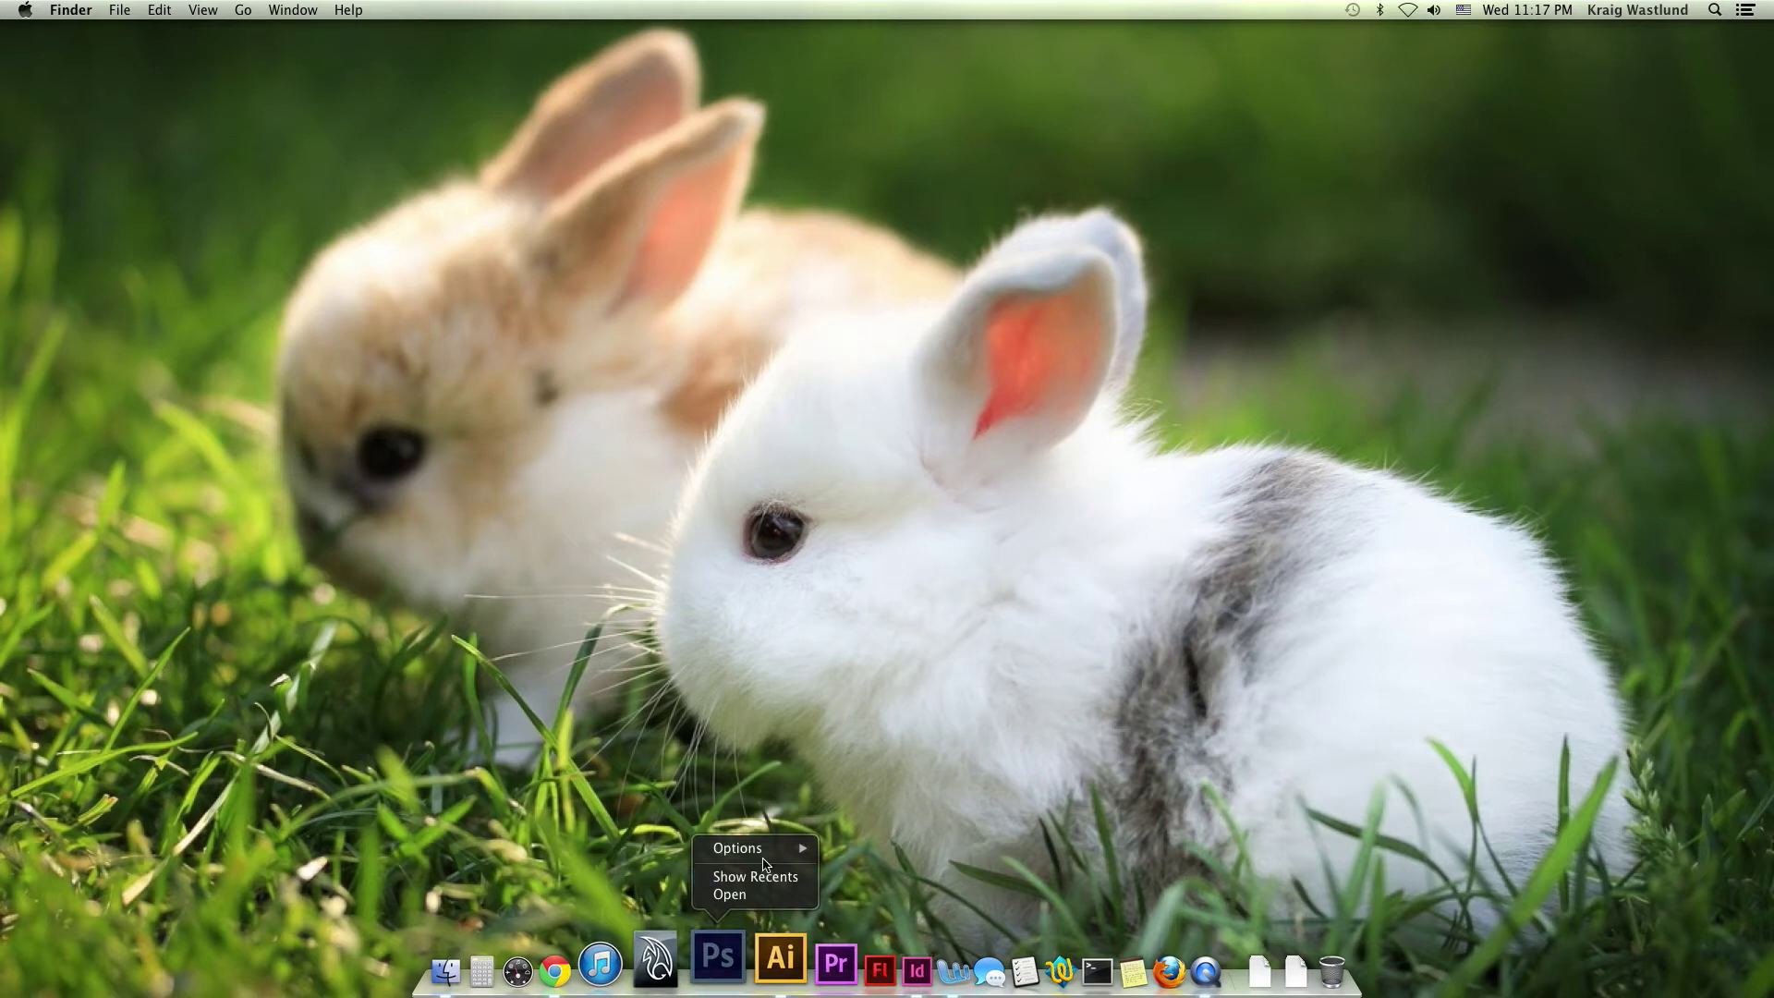
{"action": "mouse_move", "coordinate": [766, 861]}
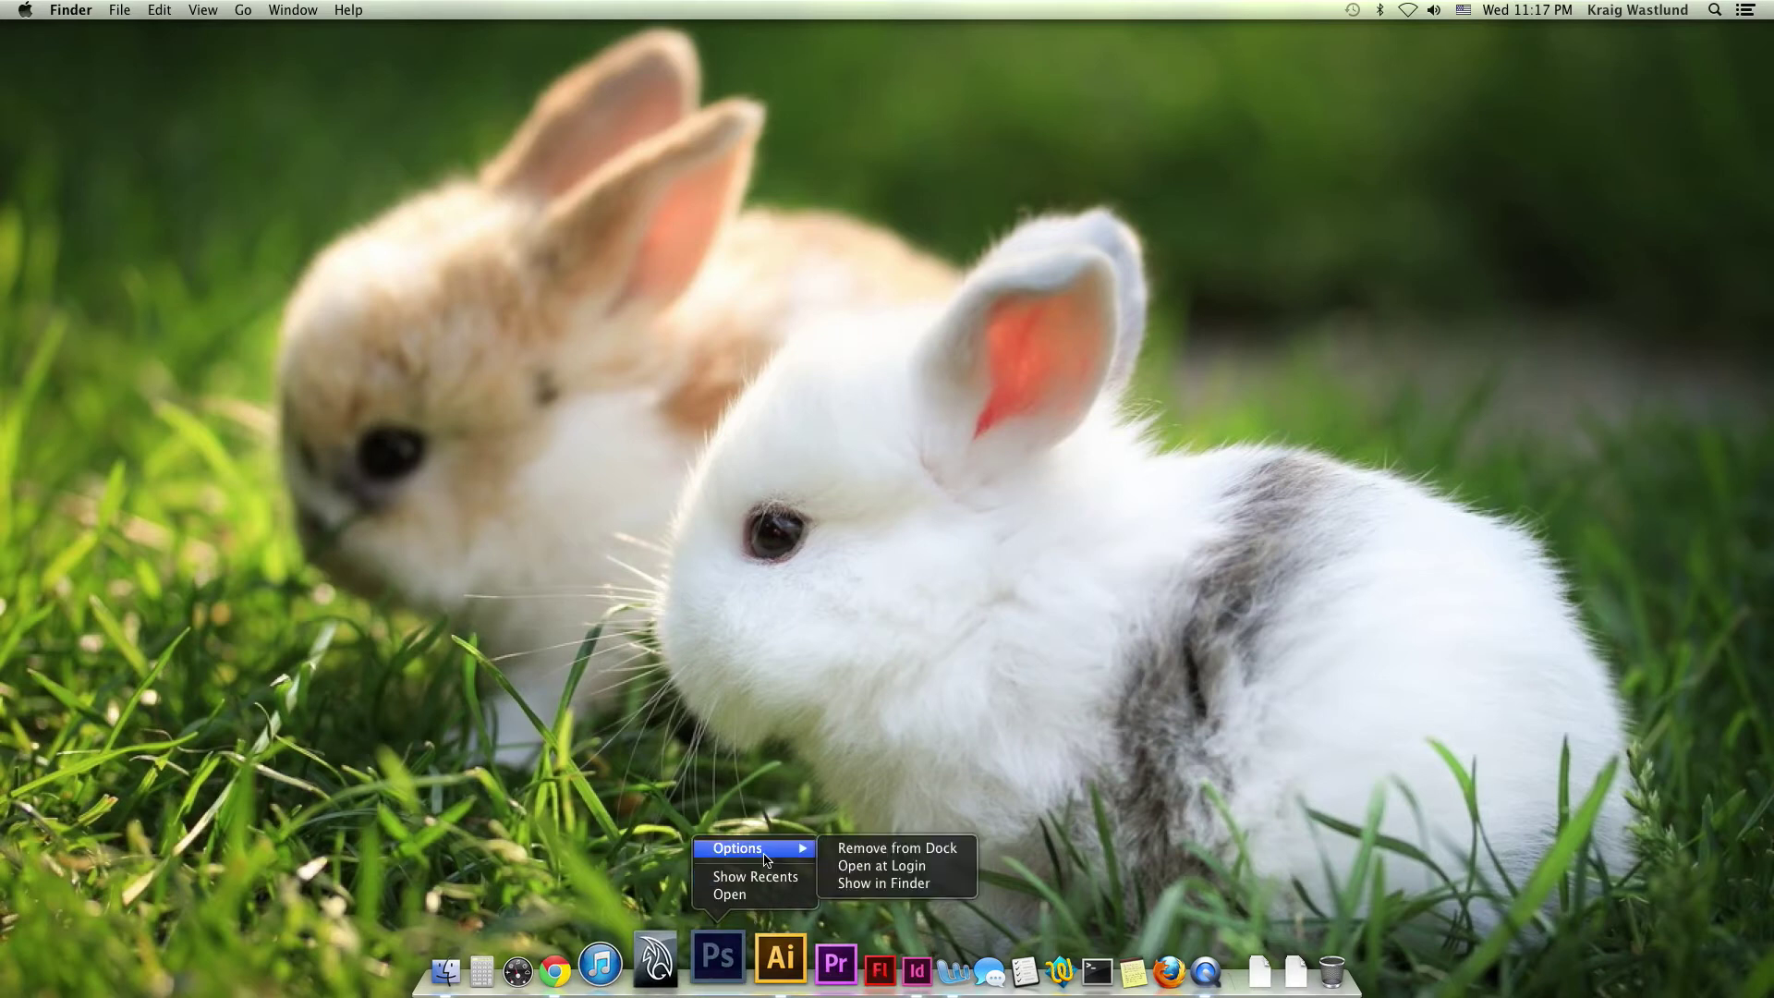
{"action": "left_click", "coordinate": [839, 850]}
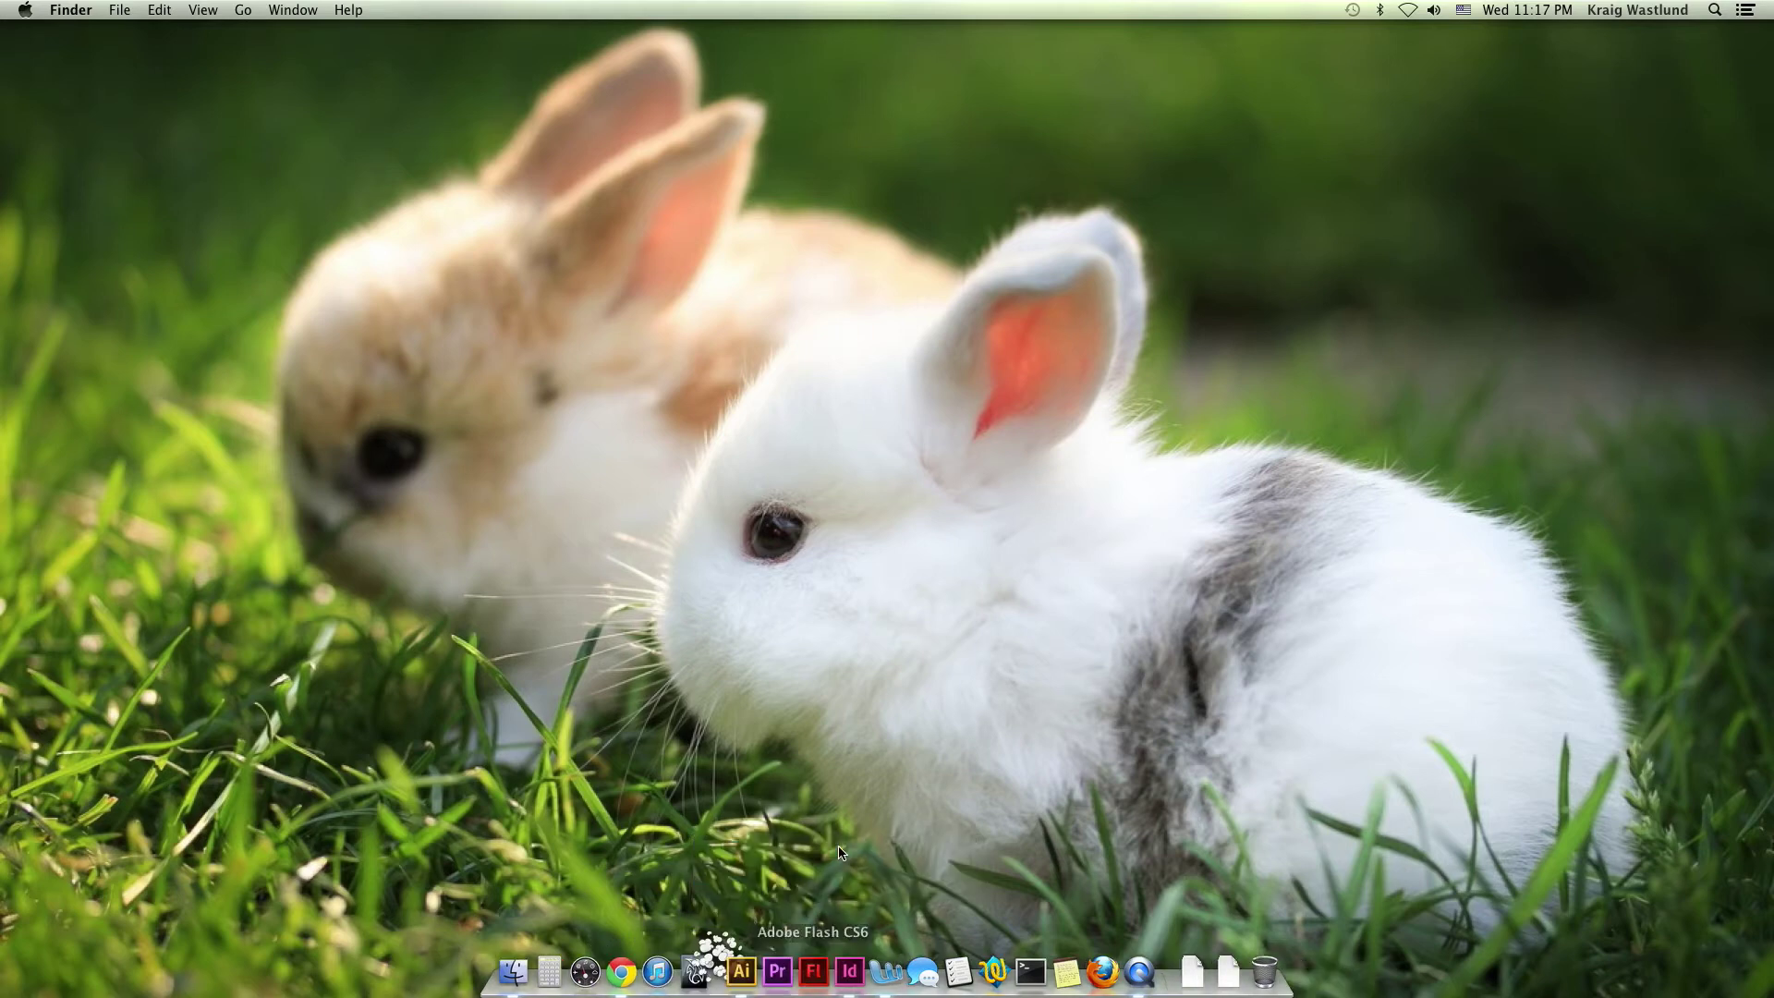
Open a new Finder window on the home folder from the Dock and reposition it
{"action": "left_click", "coordinate": [520, 962]}
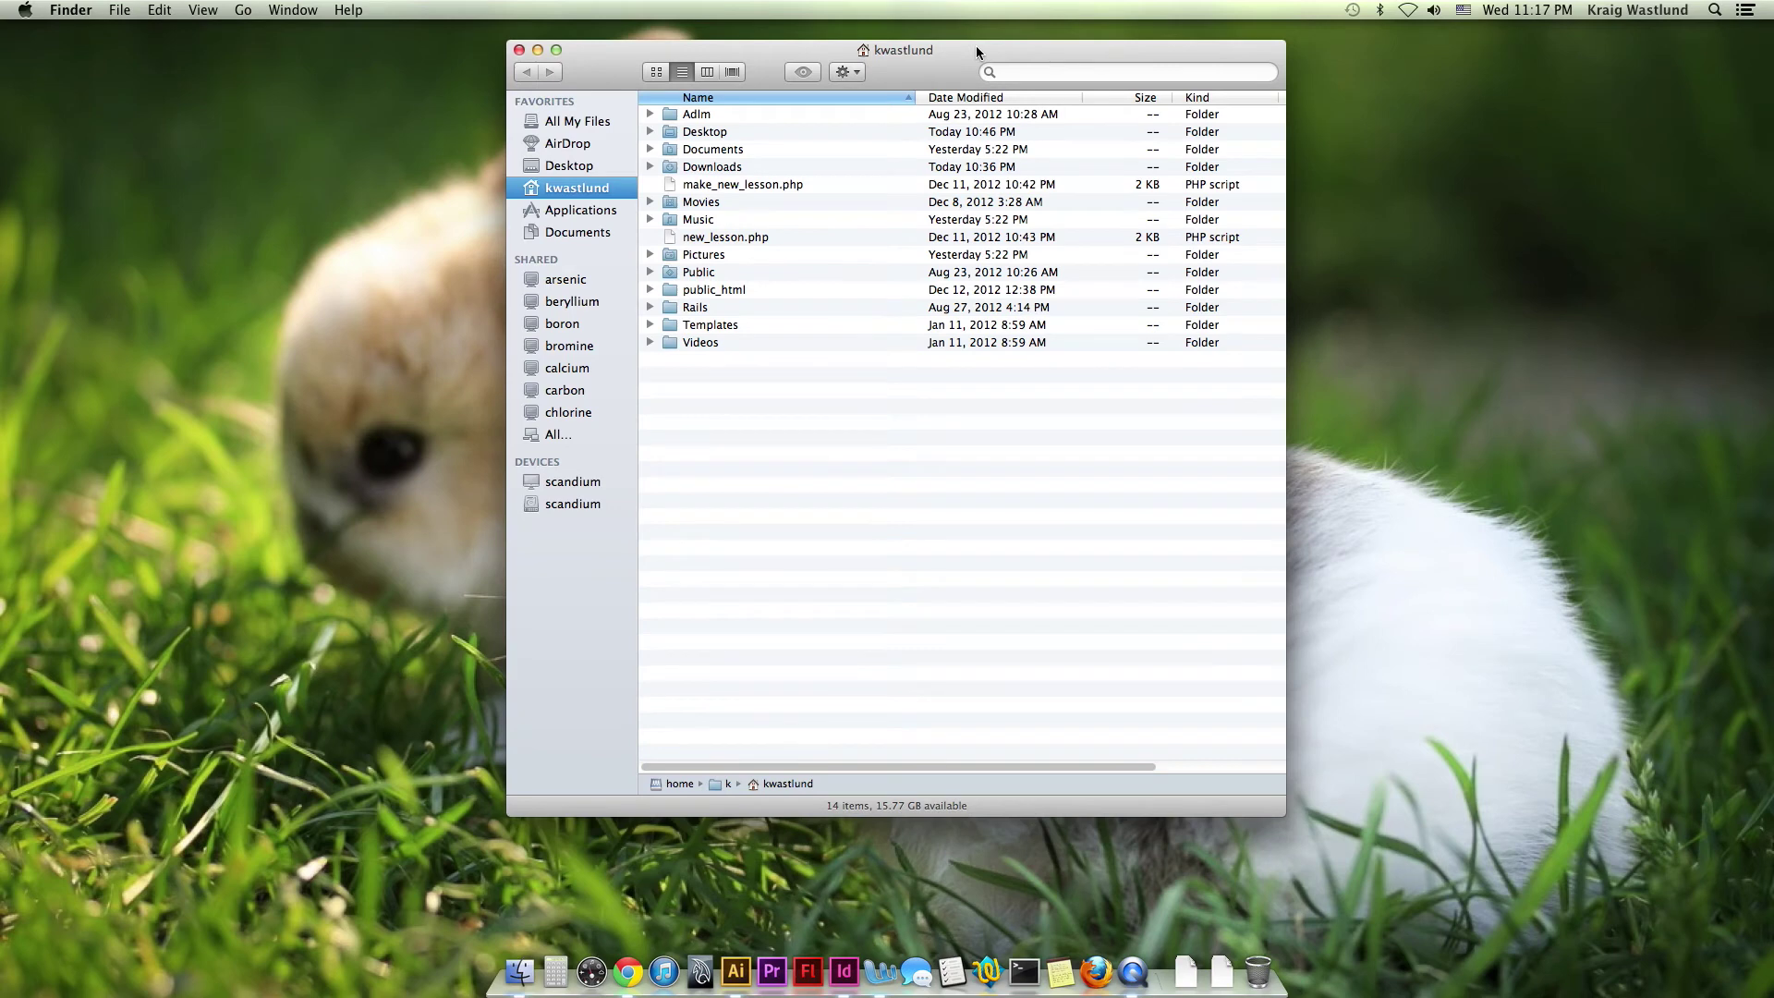
{"action": "left_click_drag", "start_coordinate": [975, 46], "coordinate": [958, 26]}
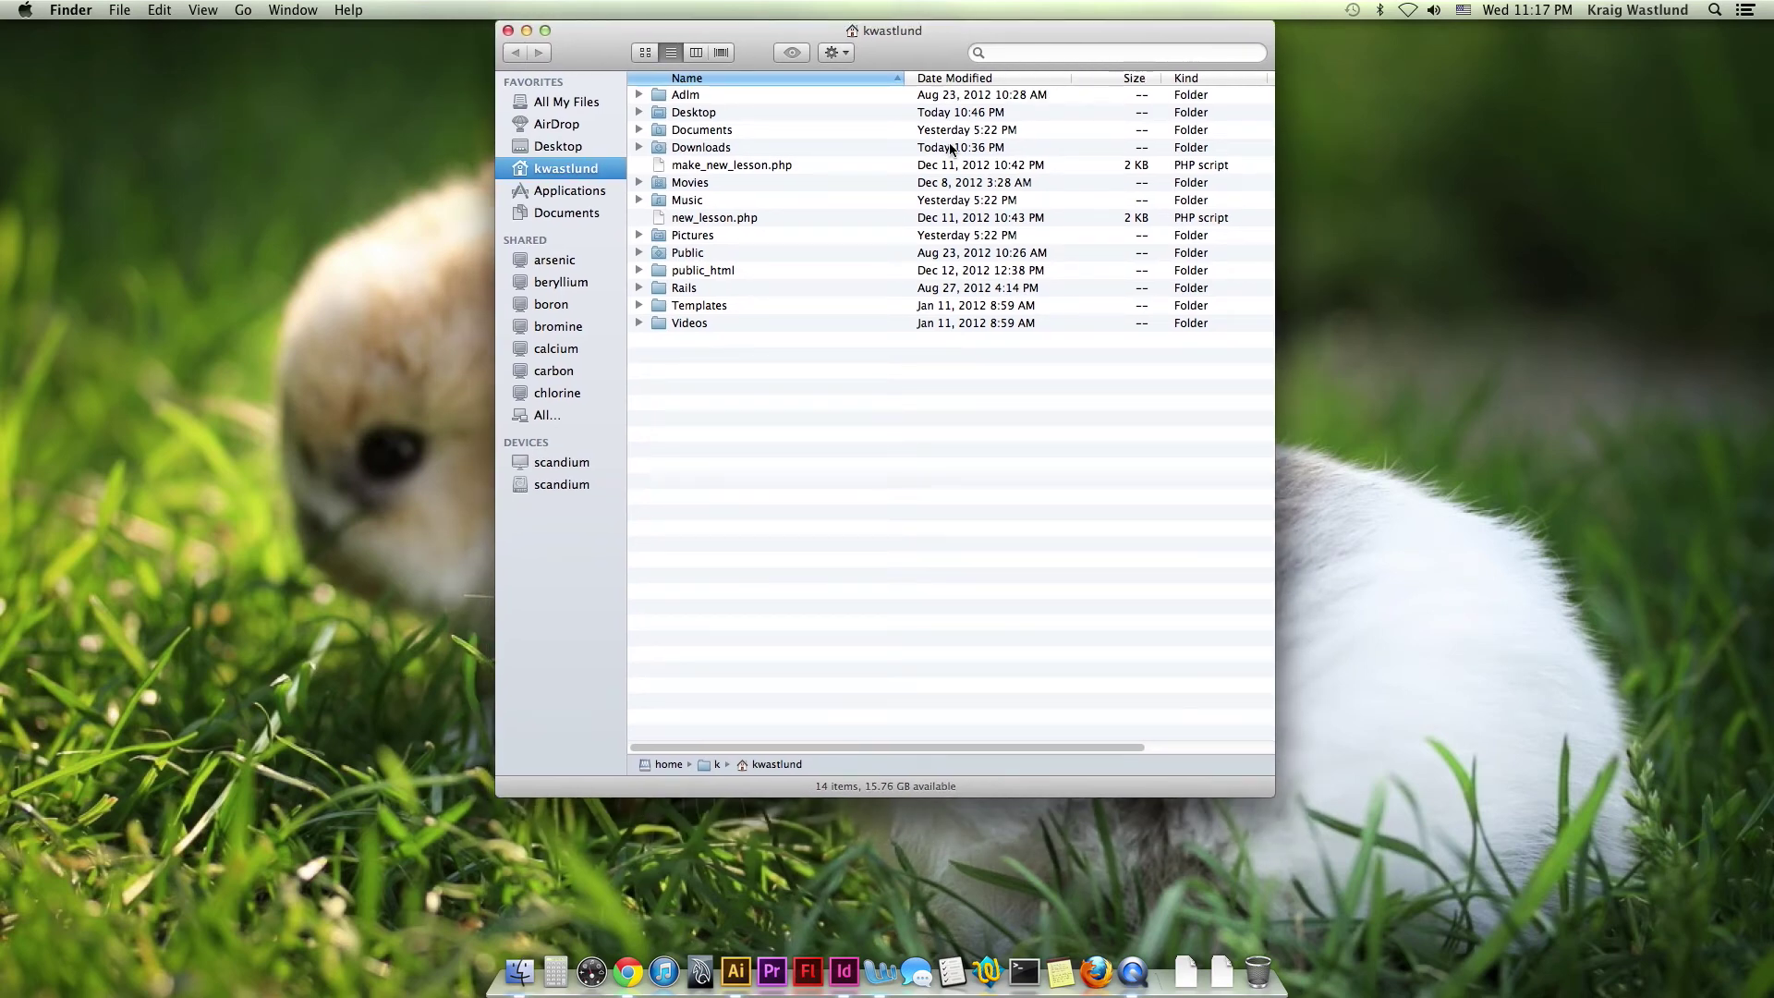
{"action": "left_click_drag", "start_coordinate": [949, 34], "coordinate": [918, 65]}
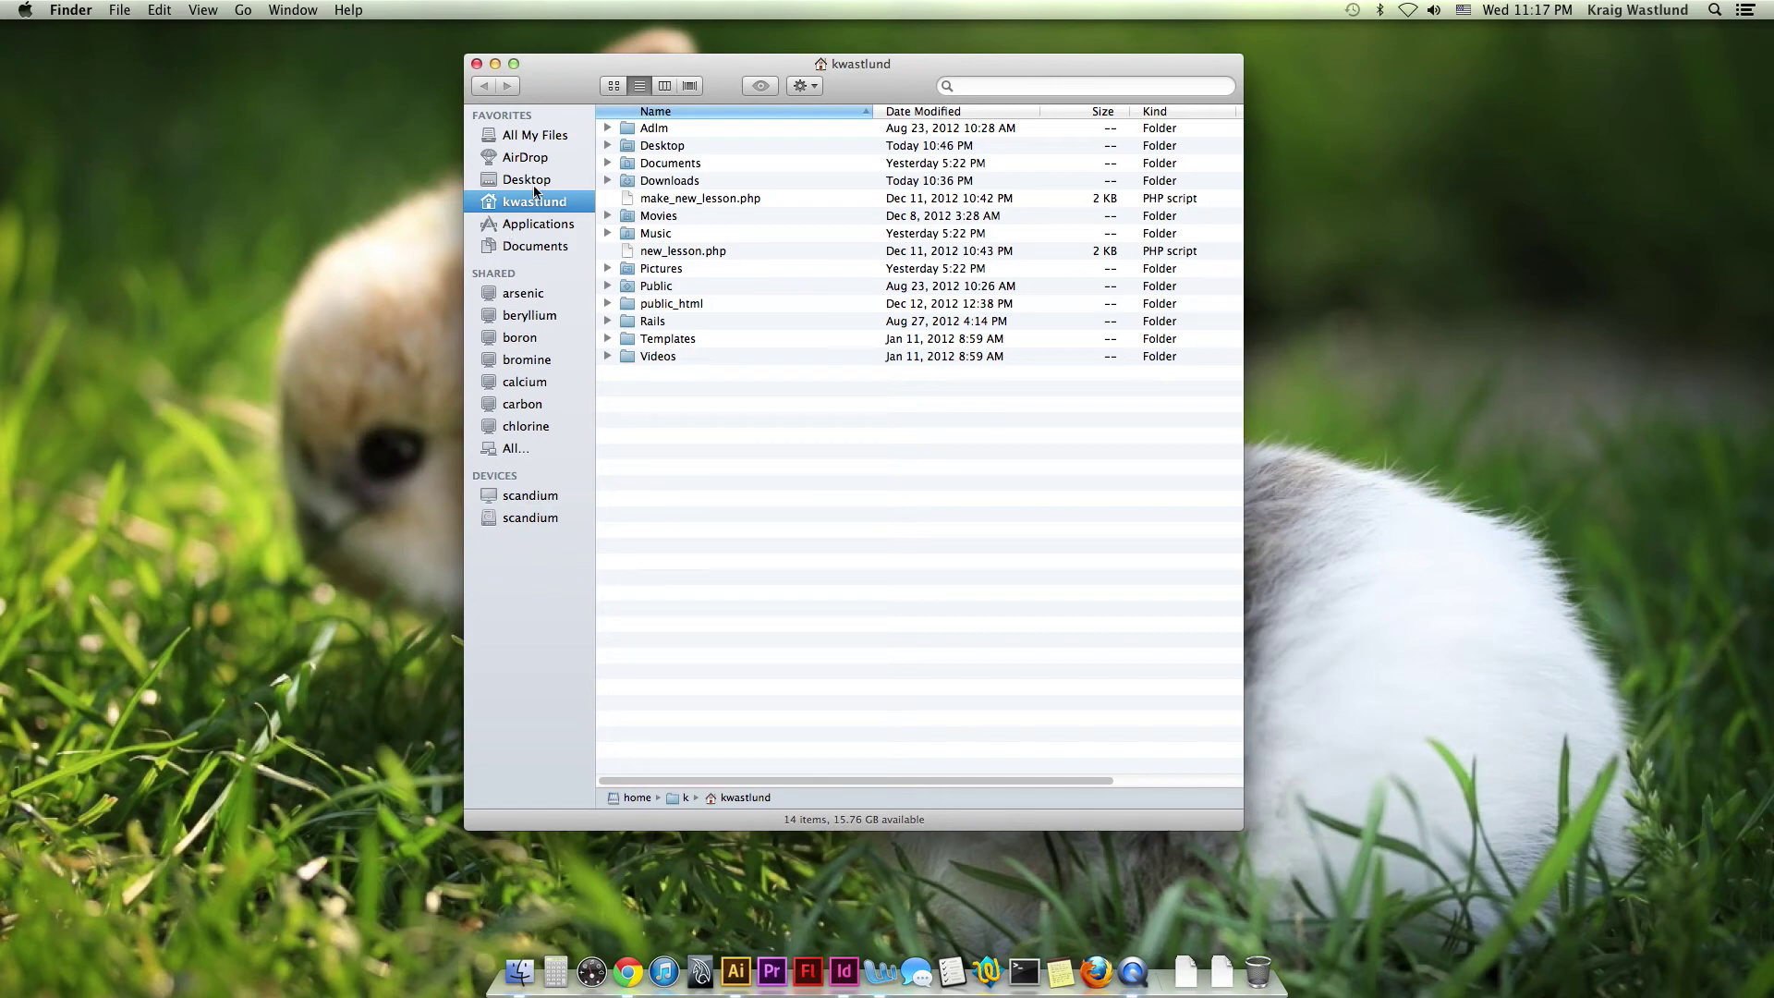
Show Applications in the sidebar, browse its list, and open the Adobe Photoshop CS6 folder
{"action": "left_click", "coordinate": [524, 229]}
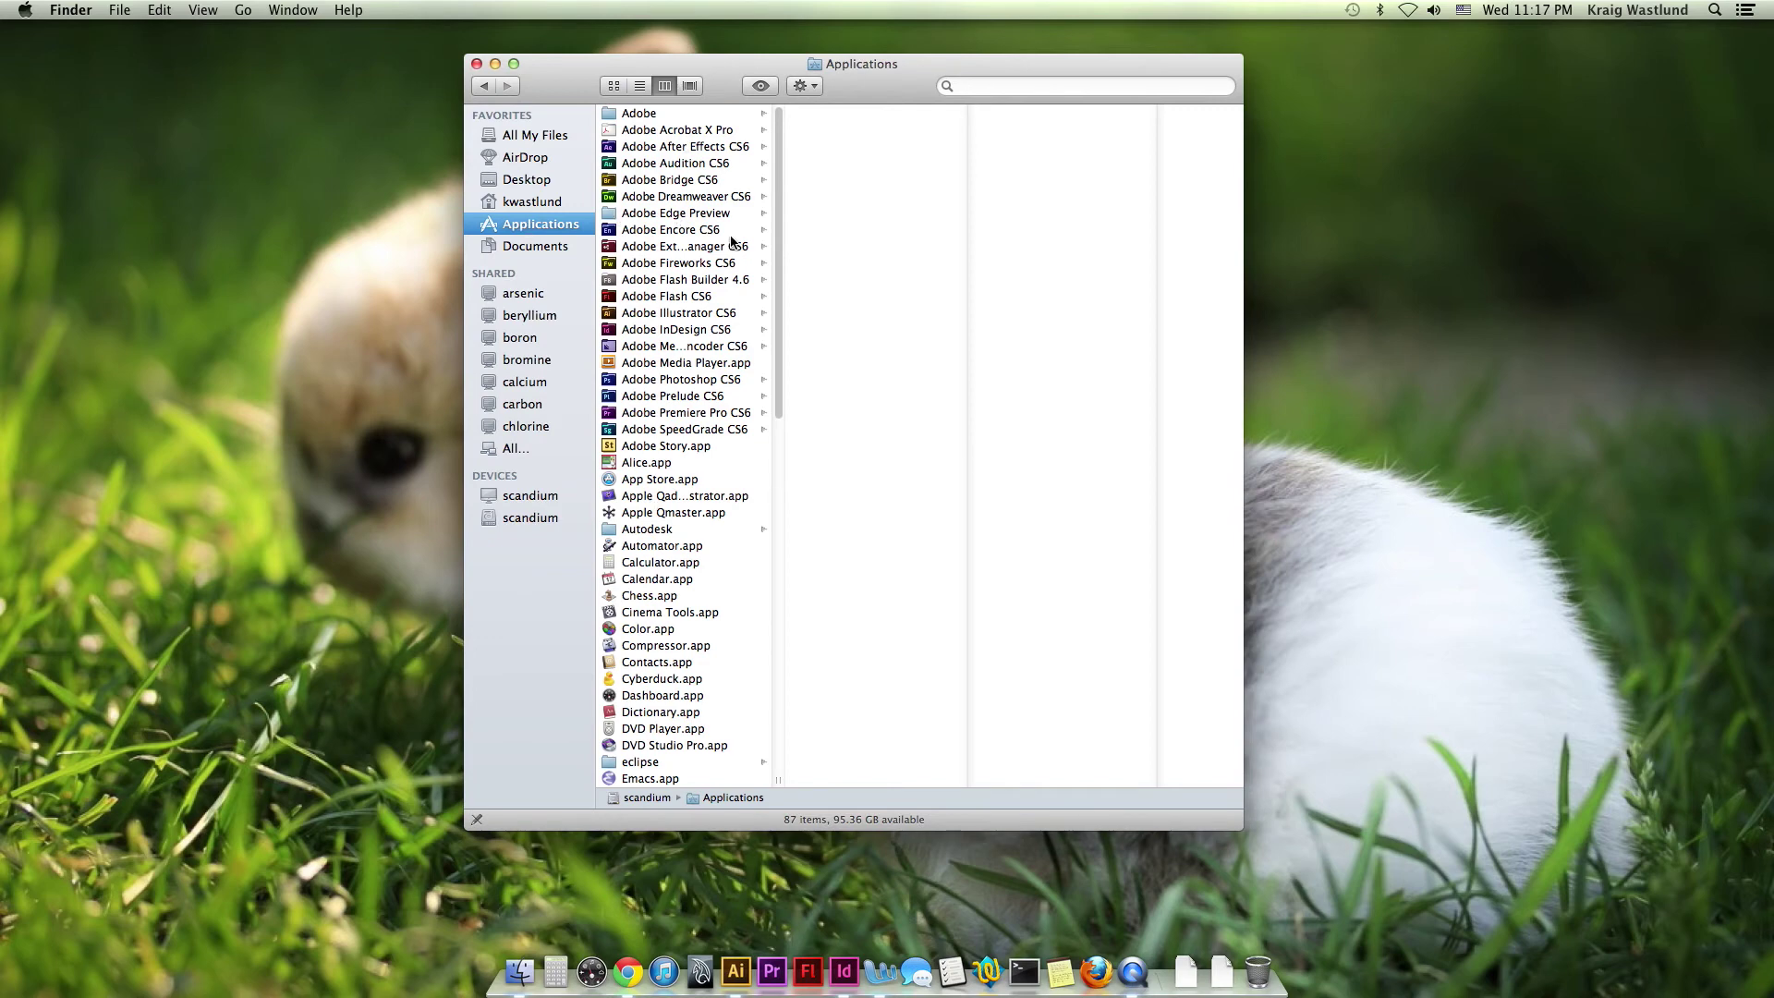
{"action": "mouse_move", "coordinate": [778, 181]}
{"action": "left_mouse_down"}
{"action": "mouse_move", "coordinate": [777, 220]}
{"action": "mouse_move", "coordinate": [781, 163]}
{"action": "left_mouse_up"}
{"action": "left_click_drag", "start_coordinate": [780, 268], "coordinate": [779, 695]}
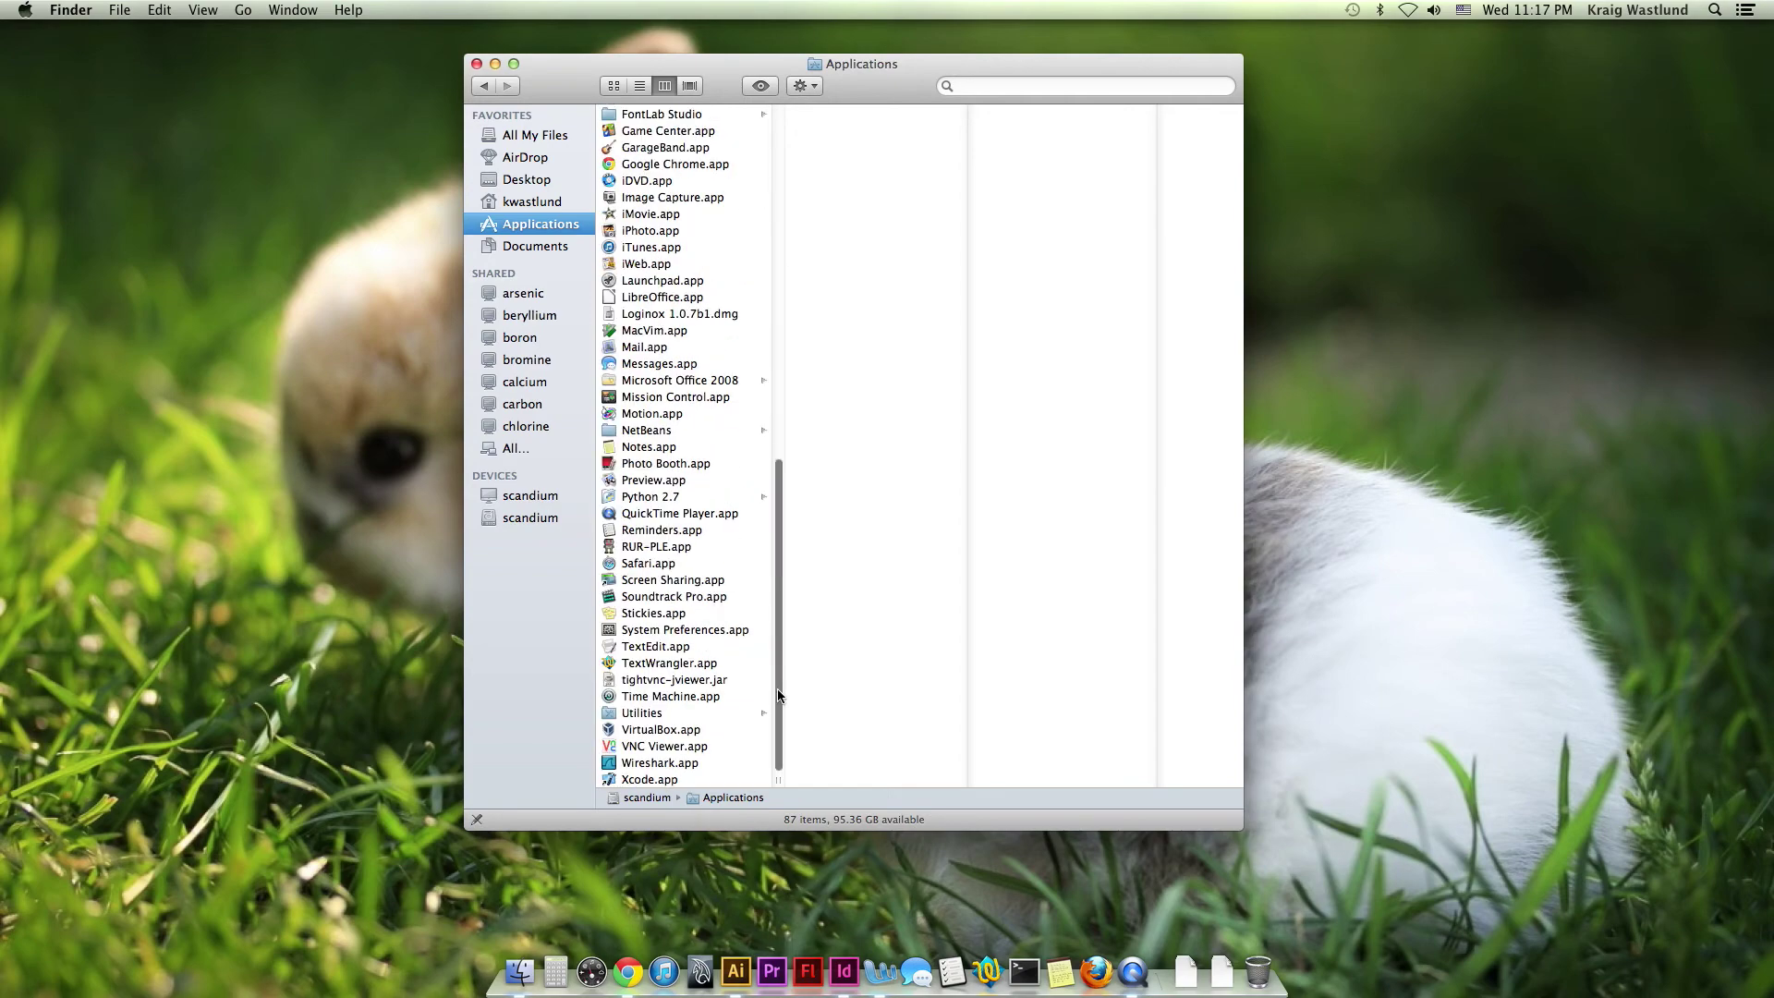
{"action": "left_click", "coordinate": [654, 664]}
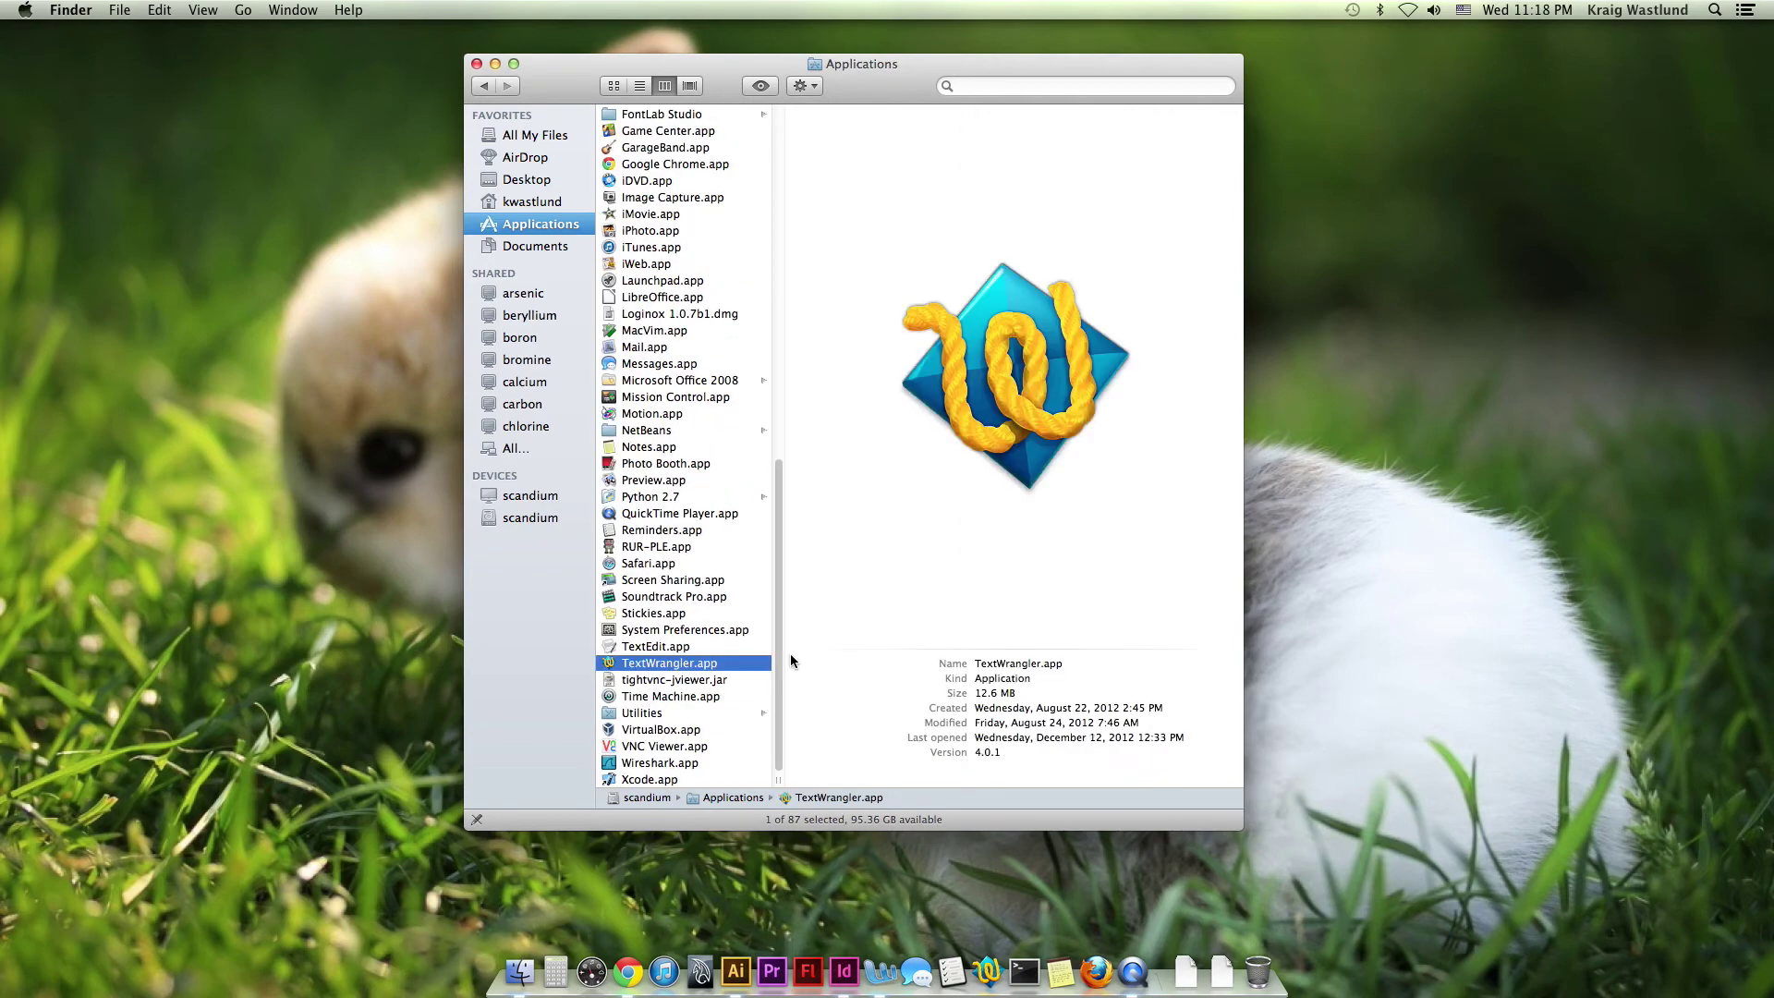
{"action": "scroll", "coordinate": [781, 656], "scroll_direction": "up", "scroll_amount": 15}
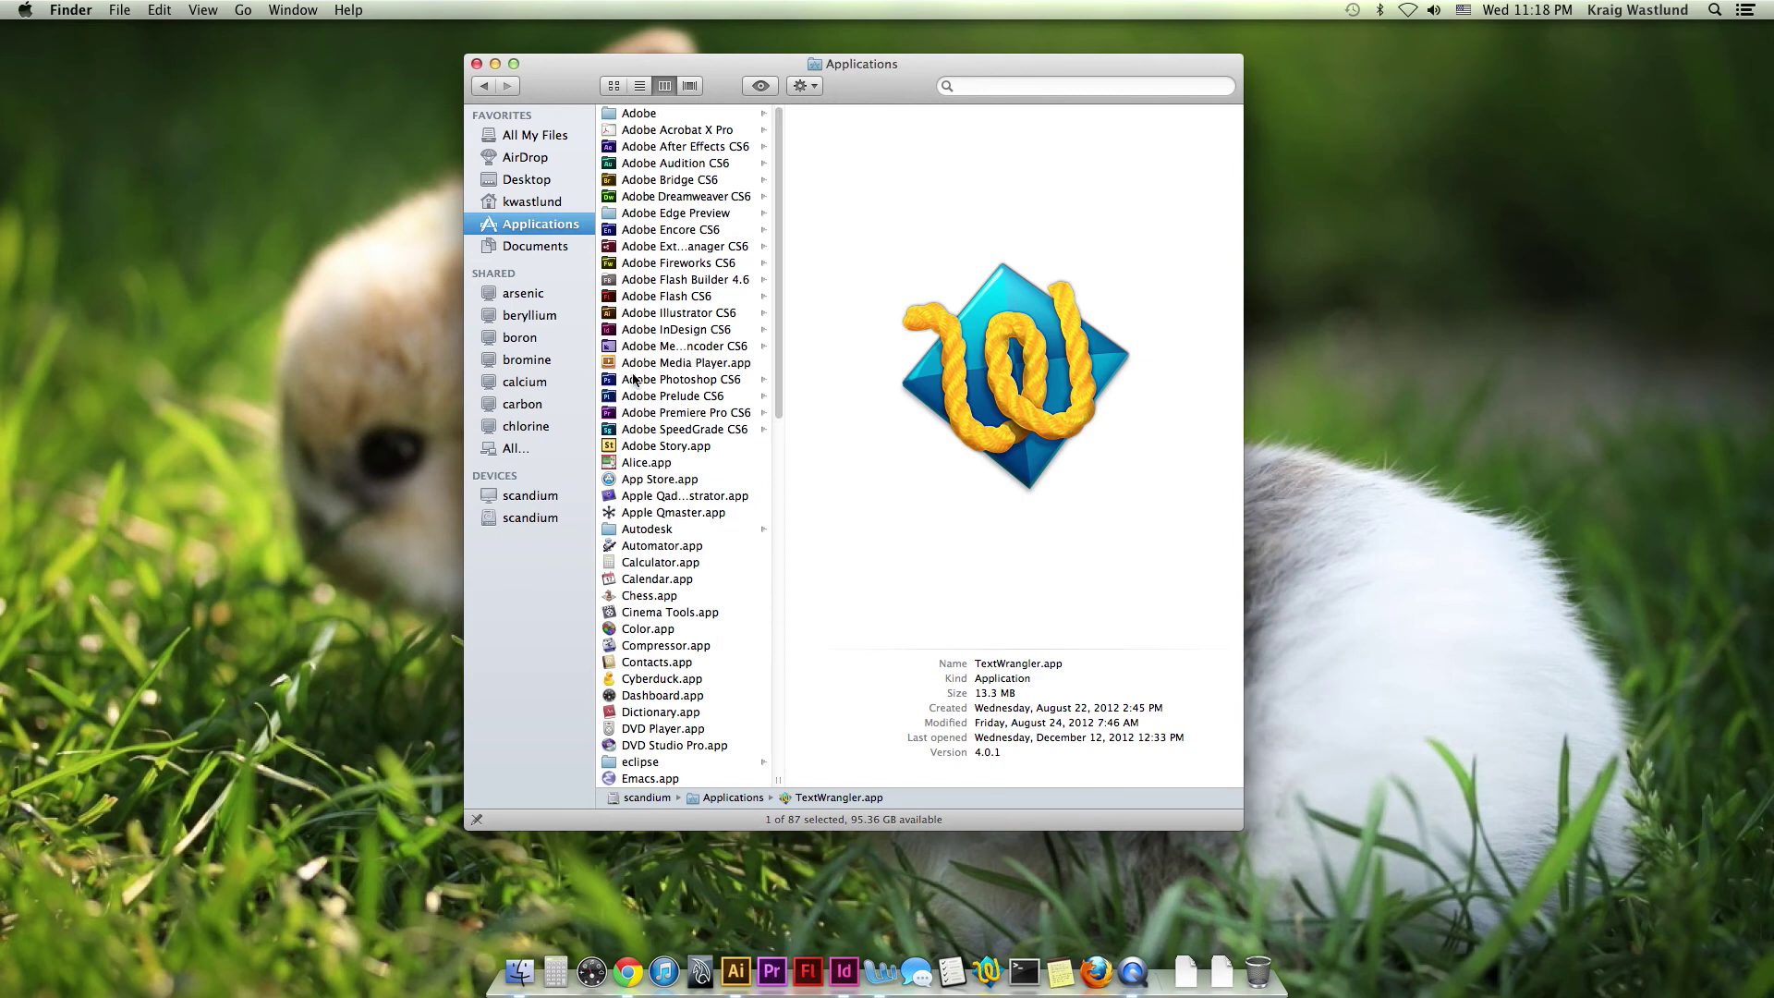
{"action": "left_click", "coordinate": [672, 380]}
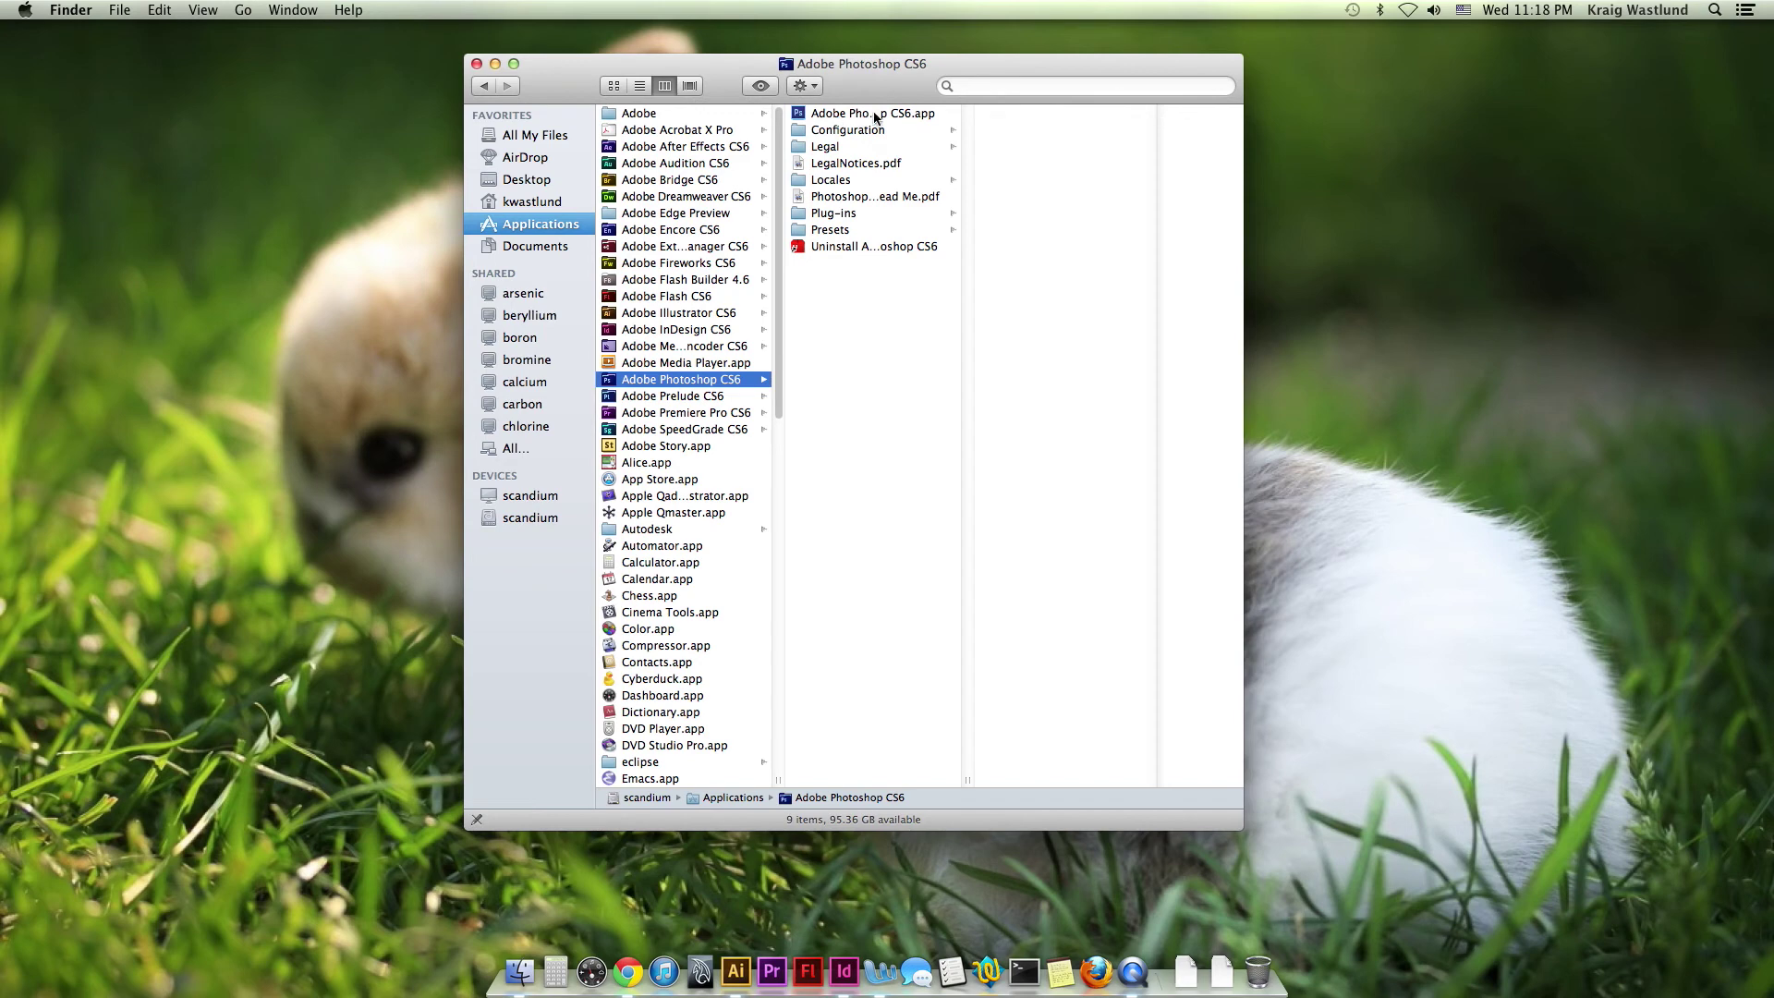
Select Adobe Photoshop CS6.app and cycle its folder through list, icon and column views
{"action": "left_click", "coordinate": [878, 114]}
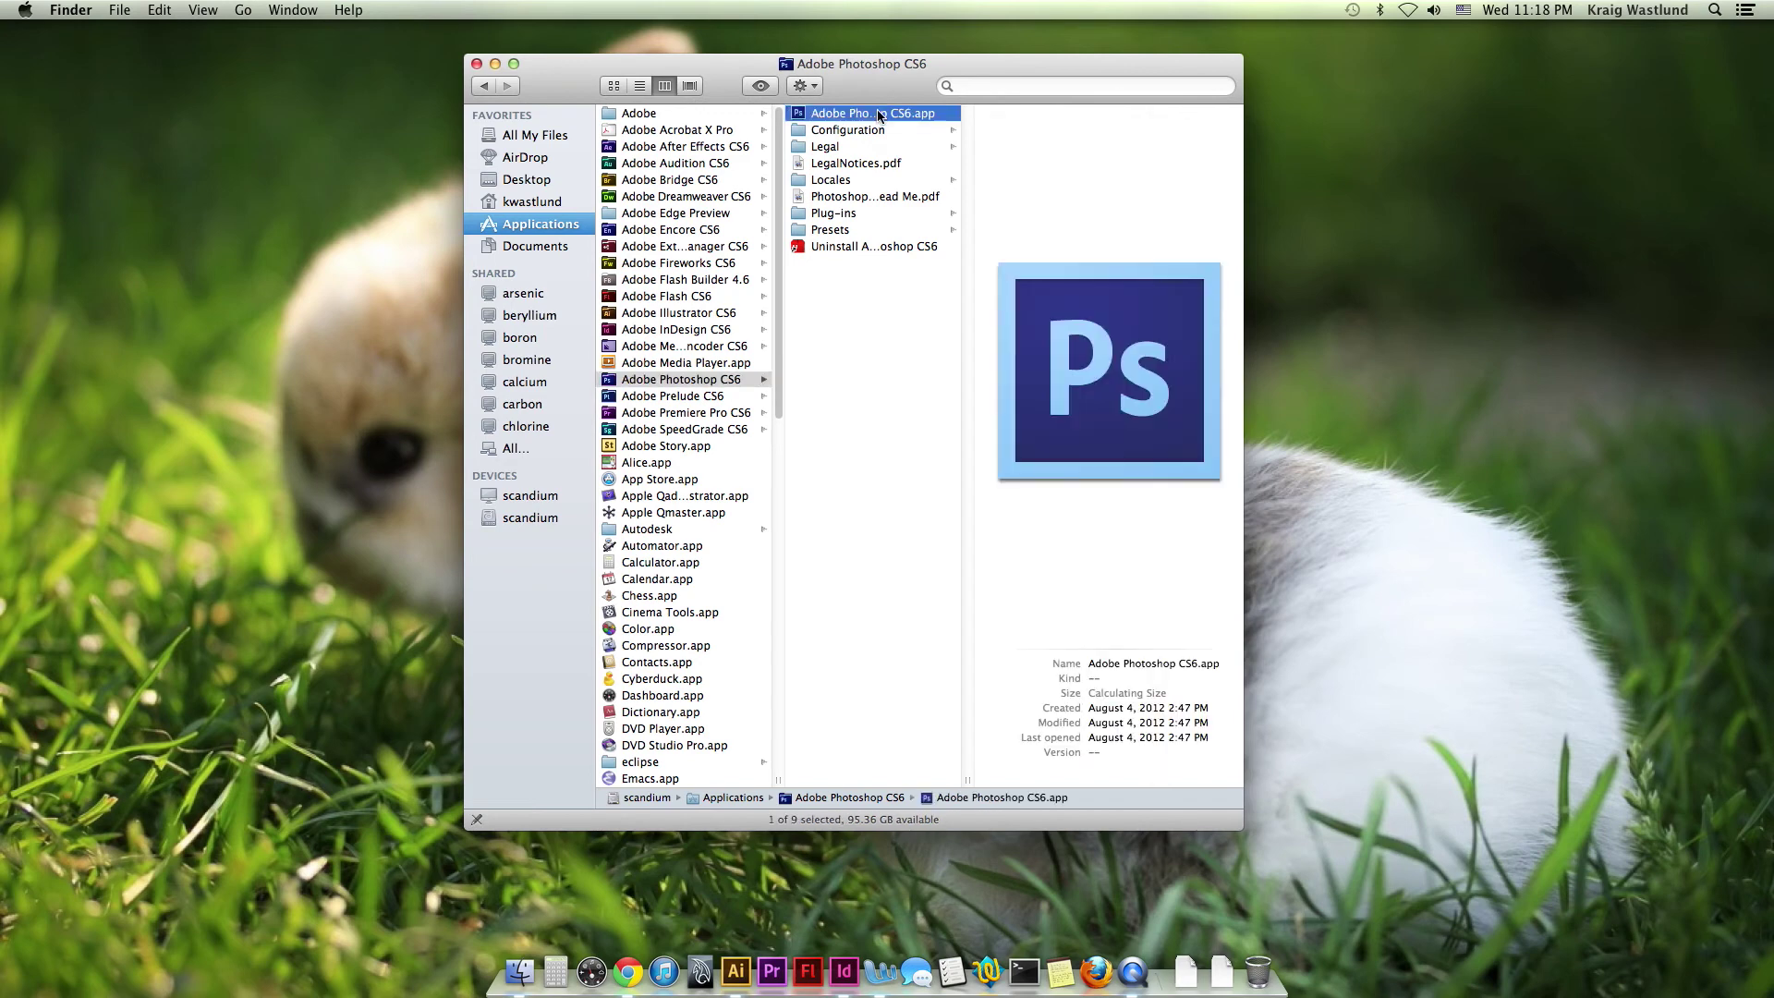
{"action": "left_click", "coordinate": [638, 86]}
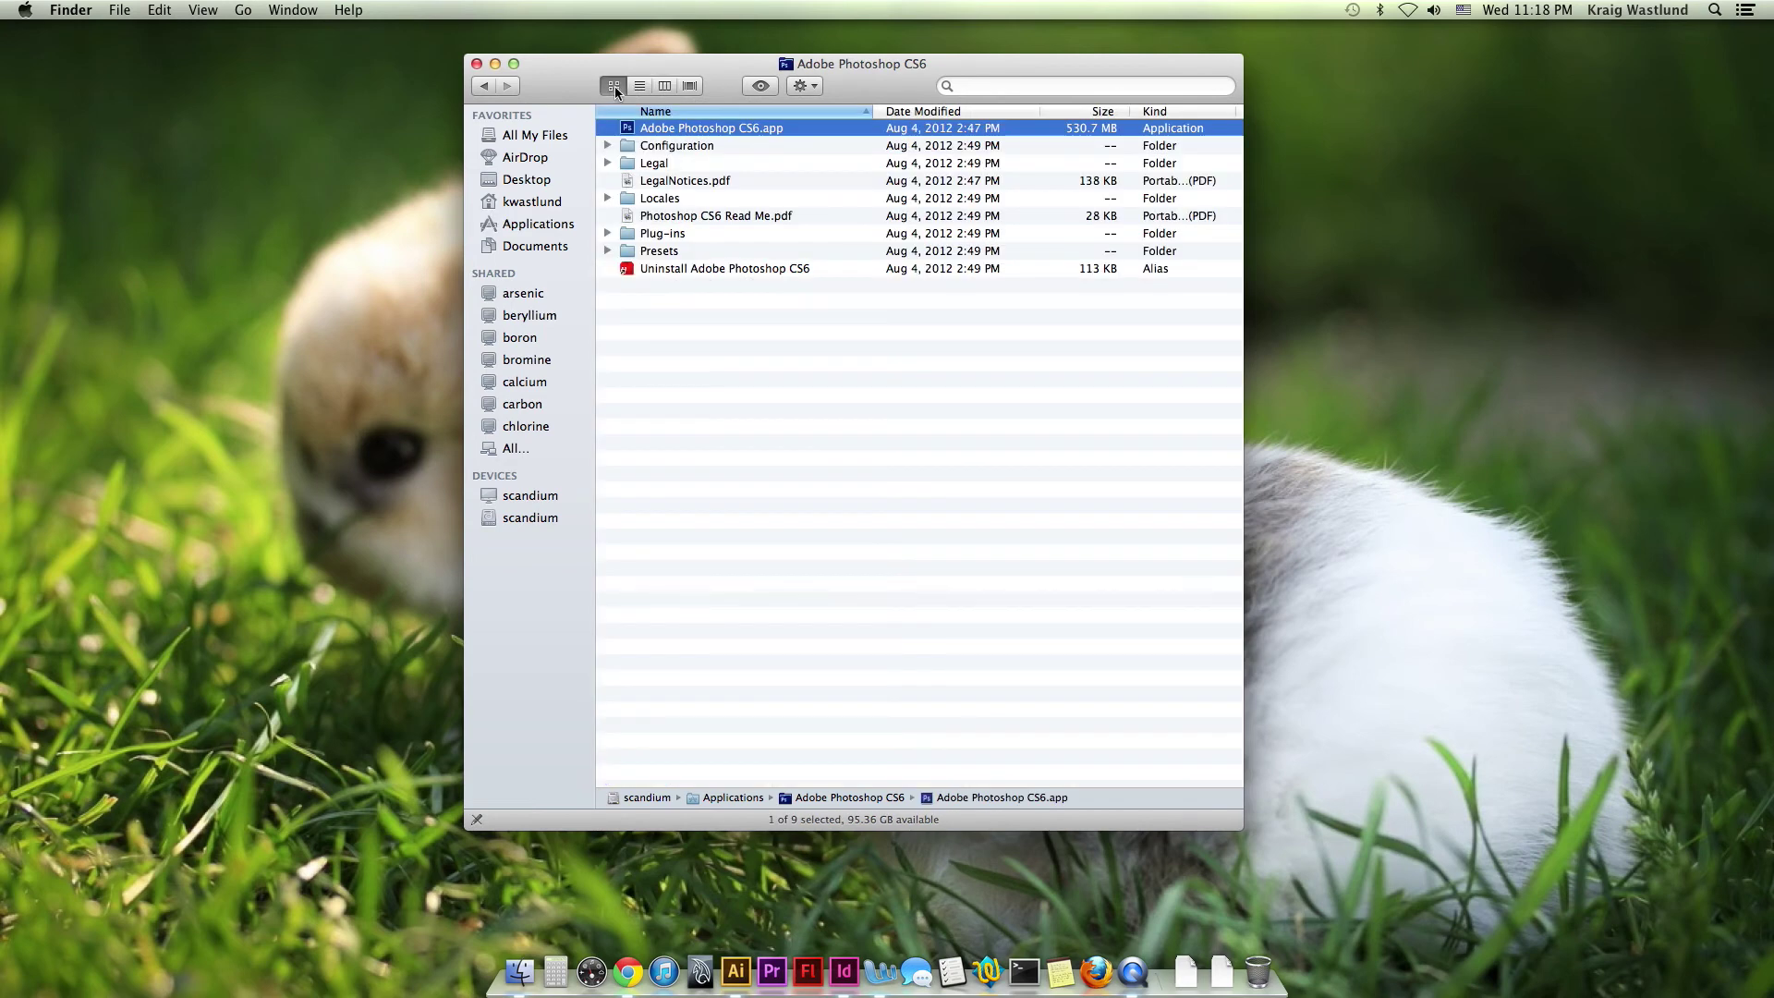
{"action": "left_click", "coordinate": [614, 86]}
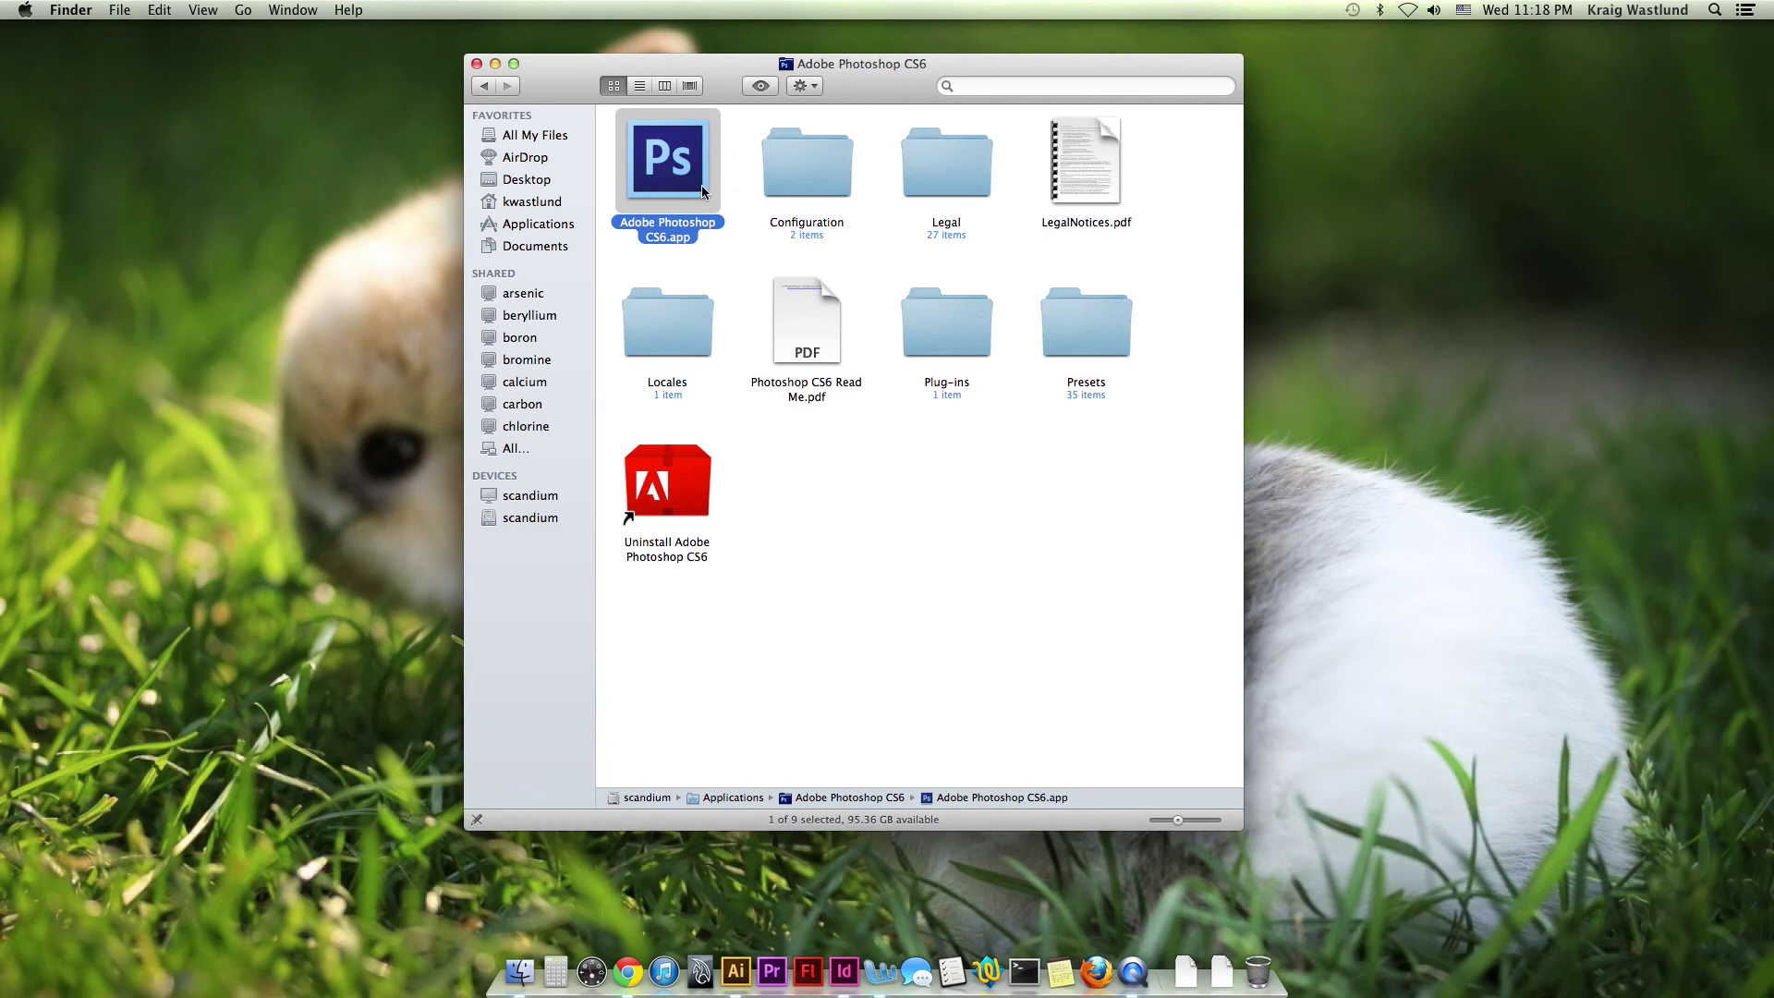
{"action": "left_click", "coordinate": [646, 86]}
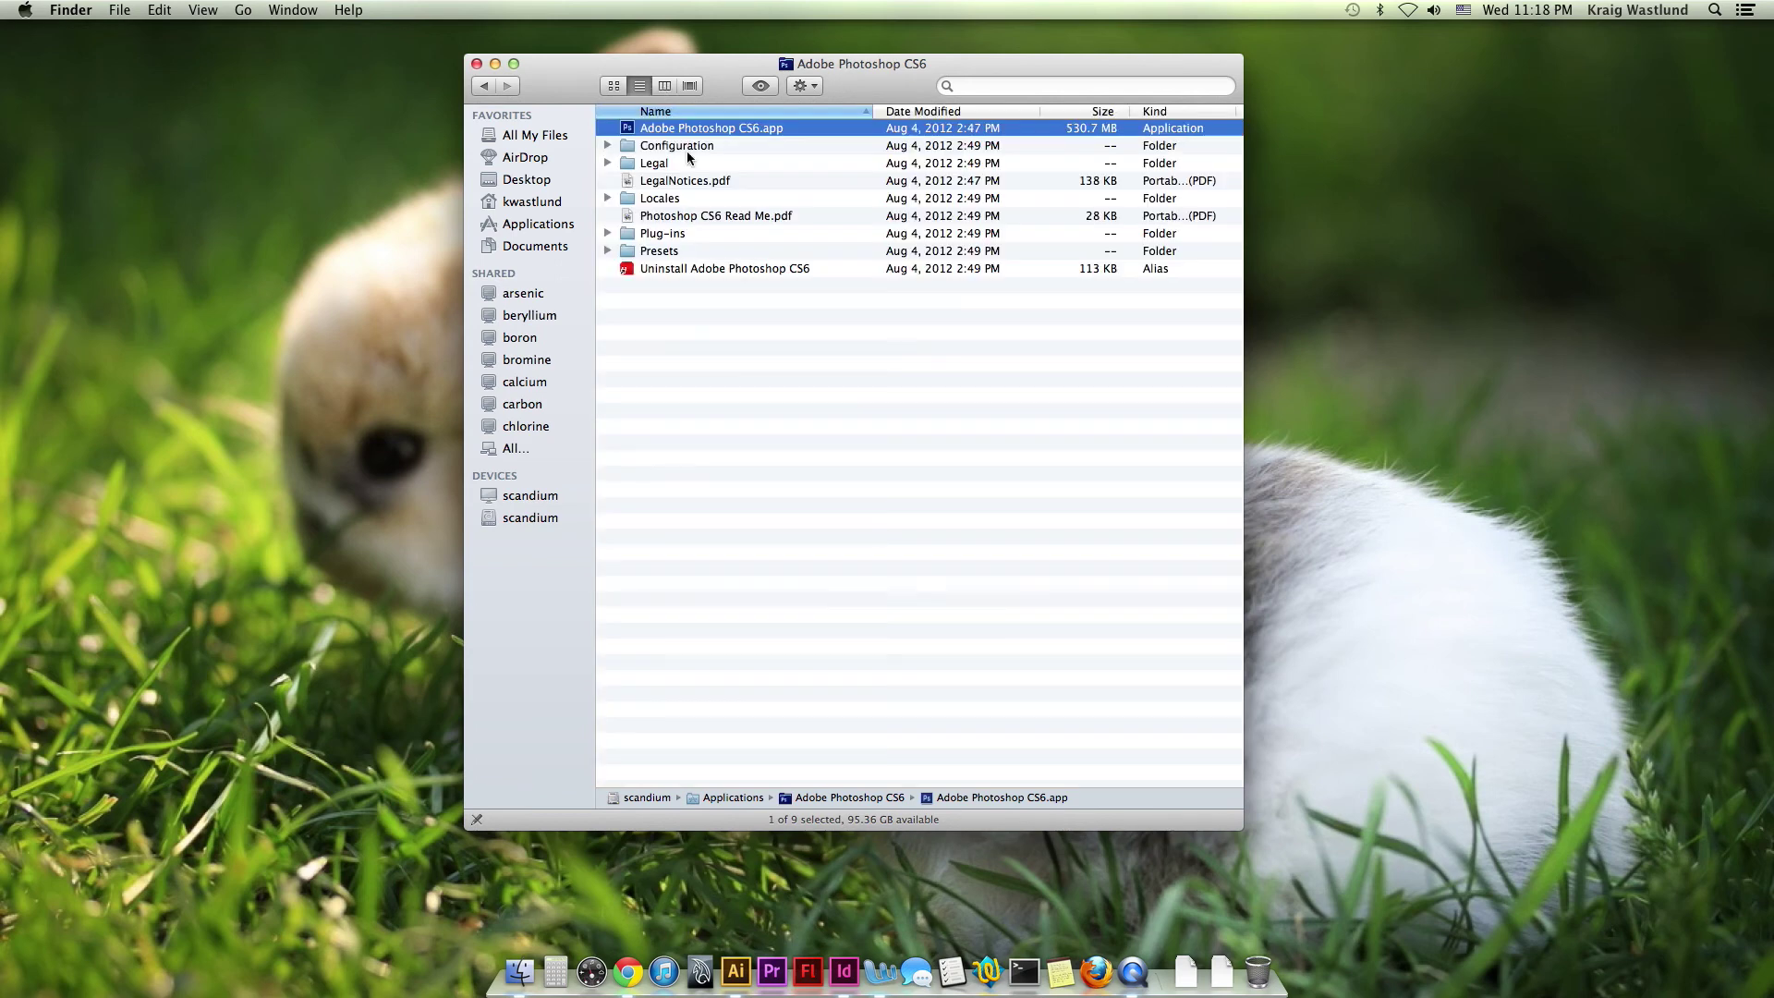
{"action": "left_click", "coordinate": [664, 87]}
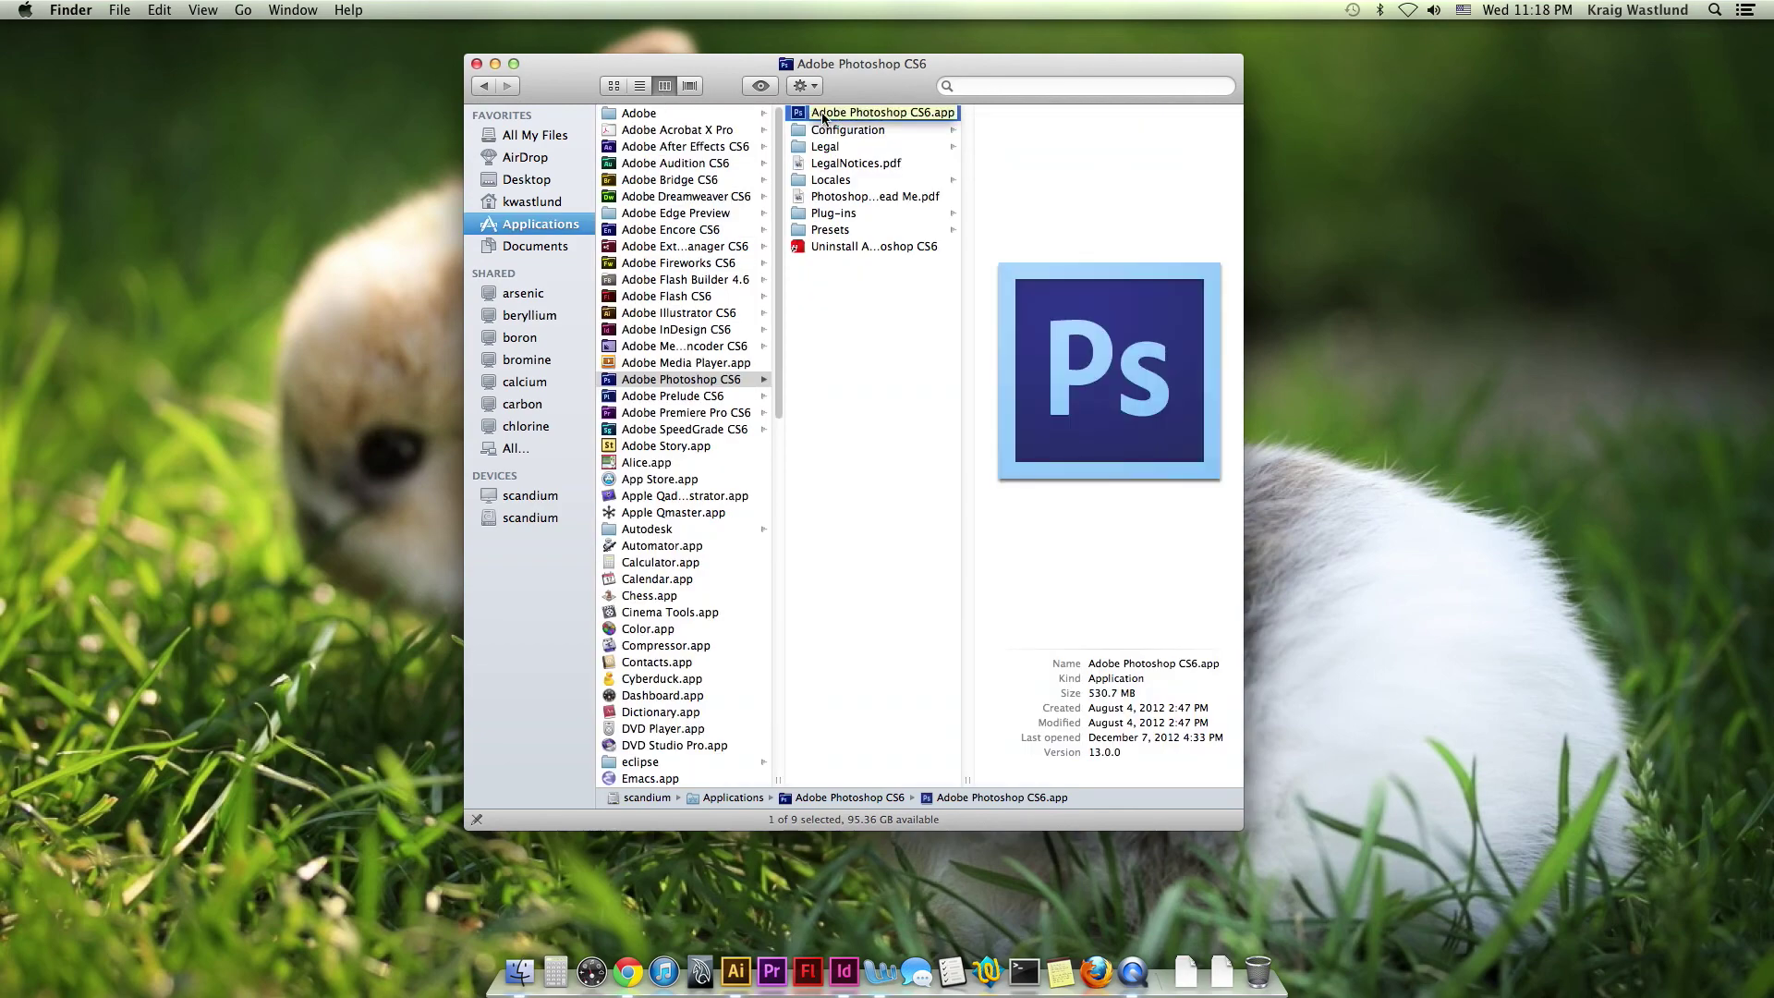
{"action": "left_click", "coordinate": [638, 85]}
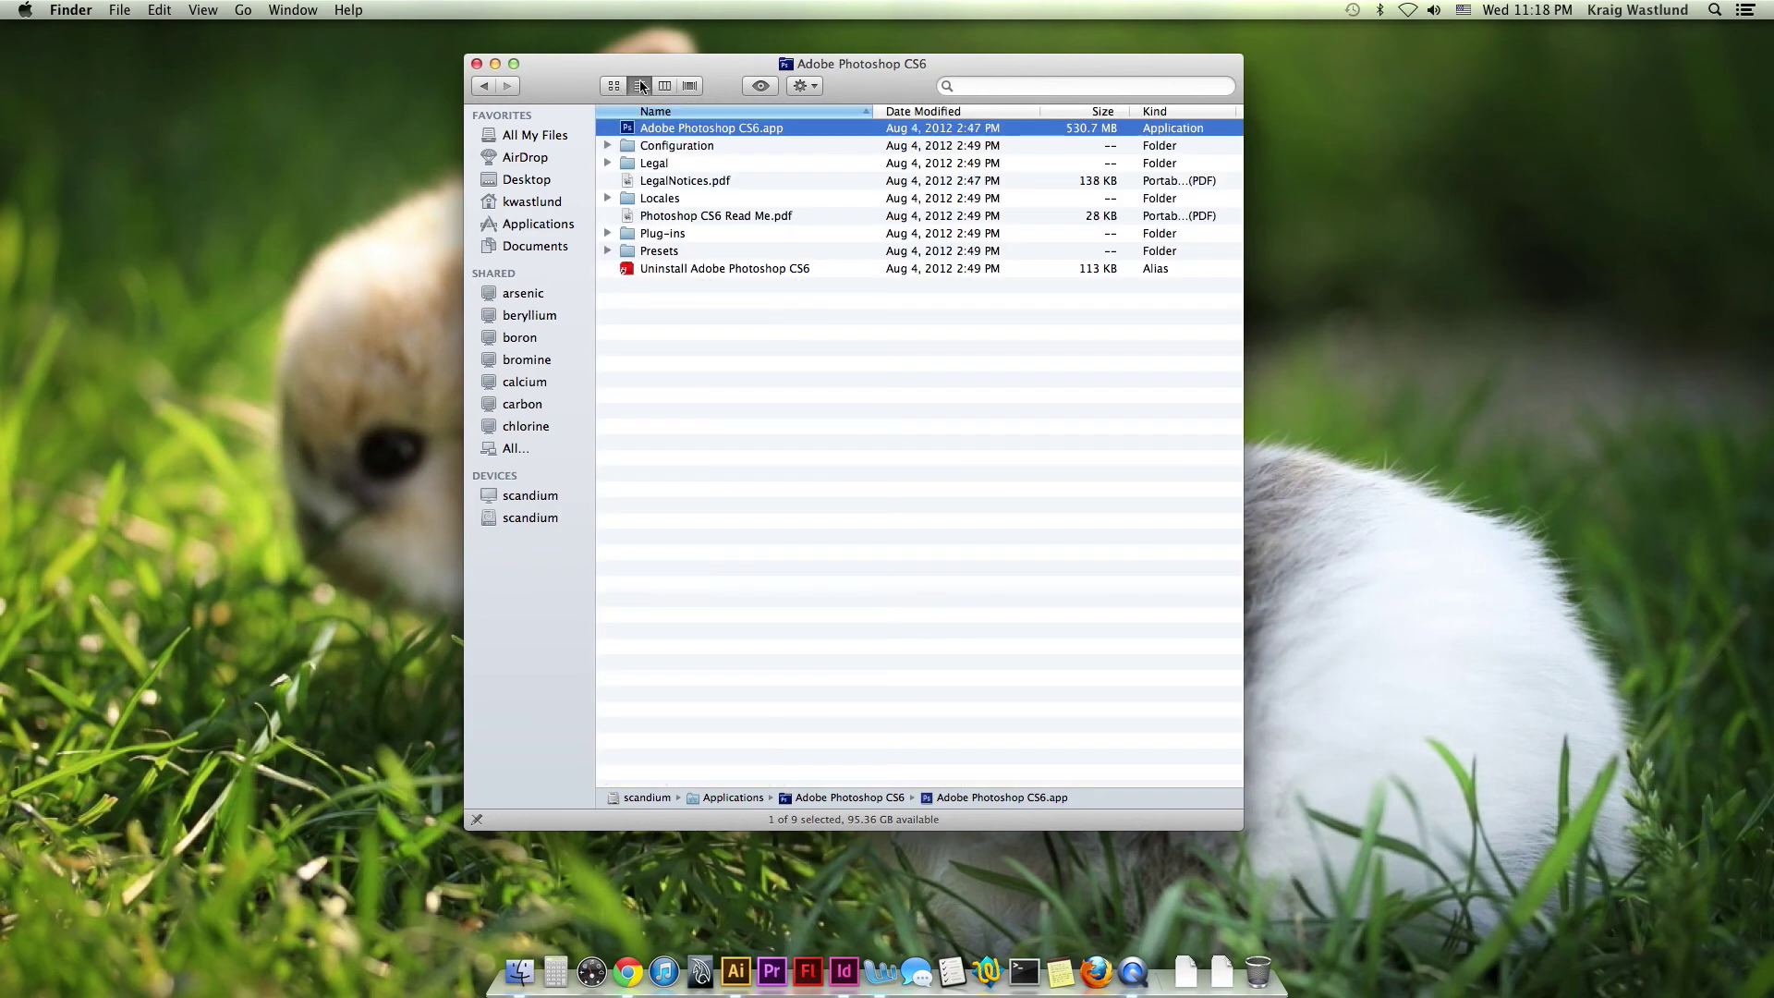
Show Applications as large icons and reopen the Adobe Photoshop CS6 folder in icon view
{"action": "left_click", "coordinate": [484, 86]}
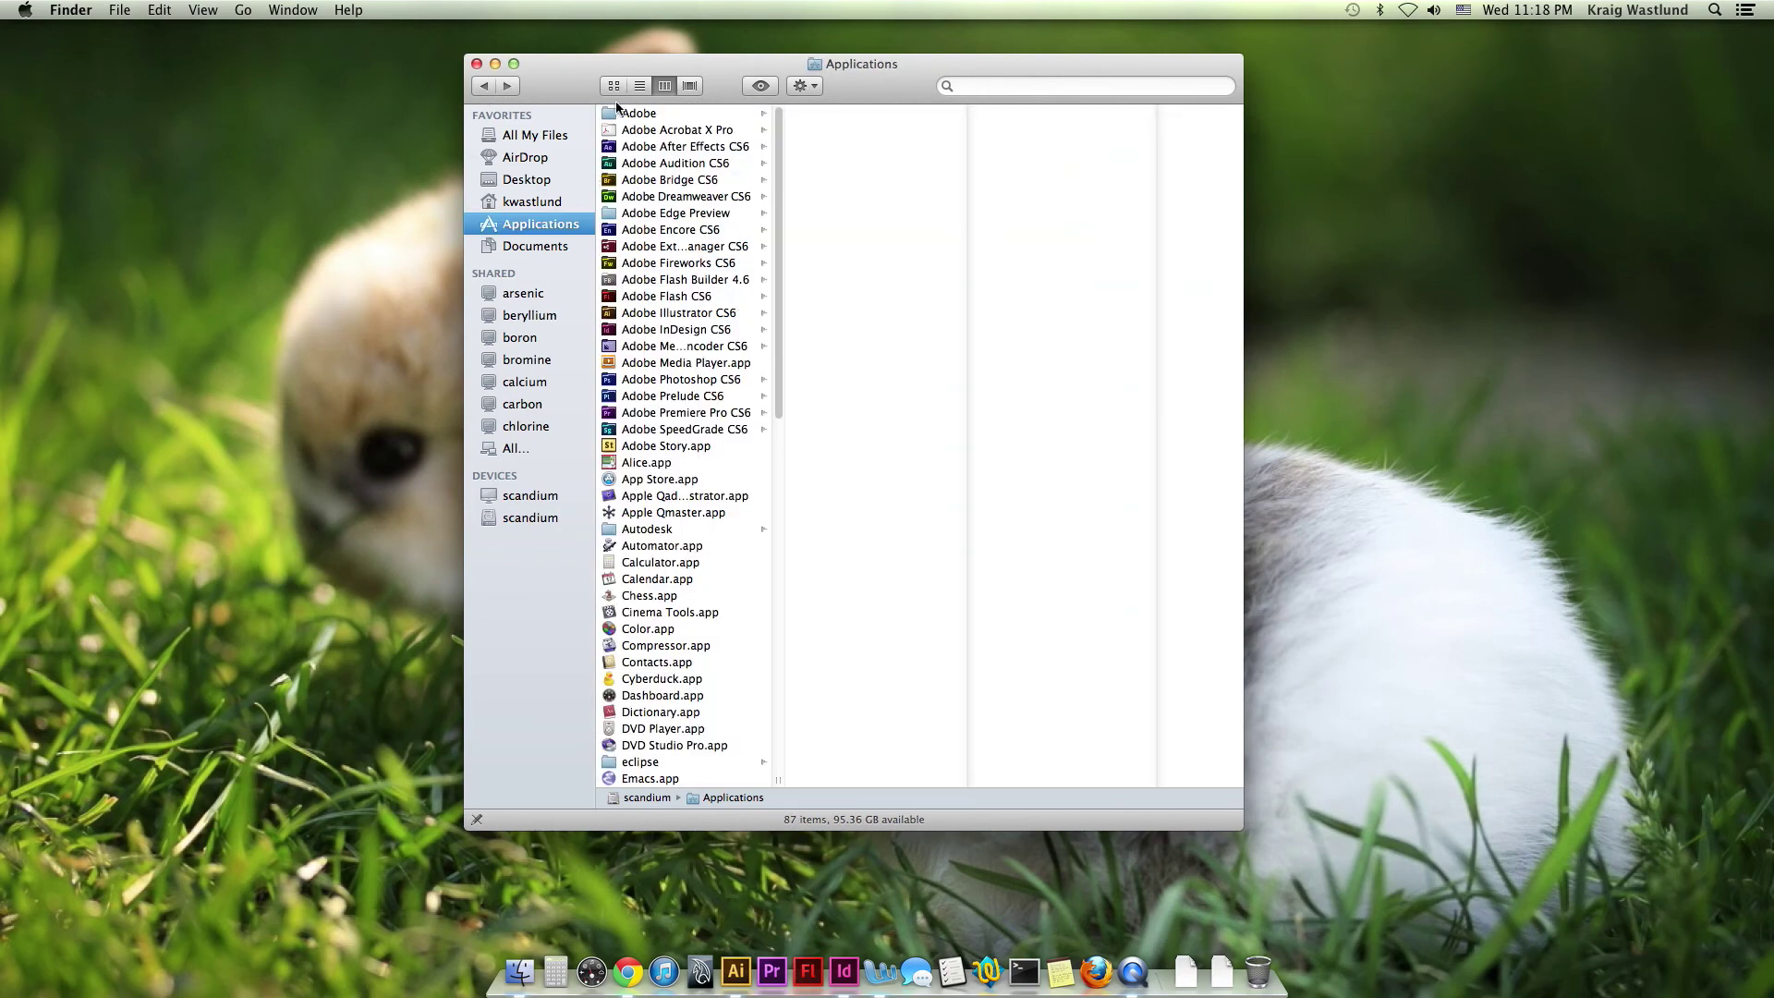
{"action": "left_click", "coordinate": [638, 85]}
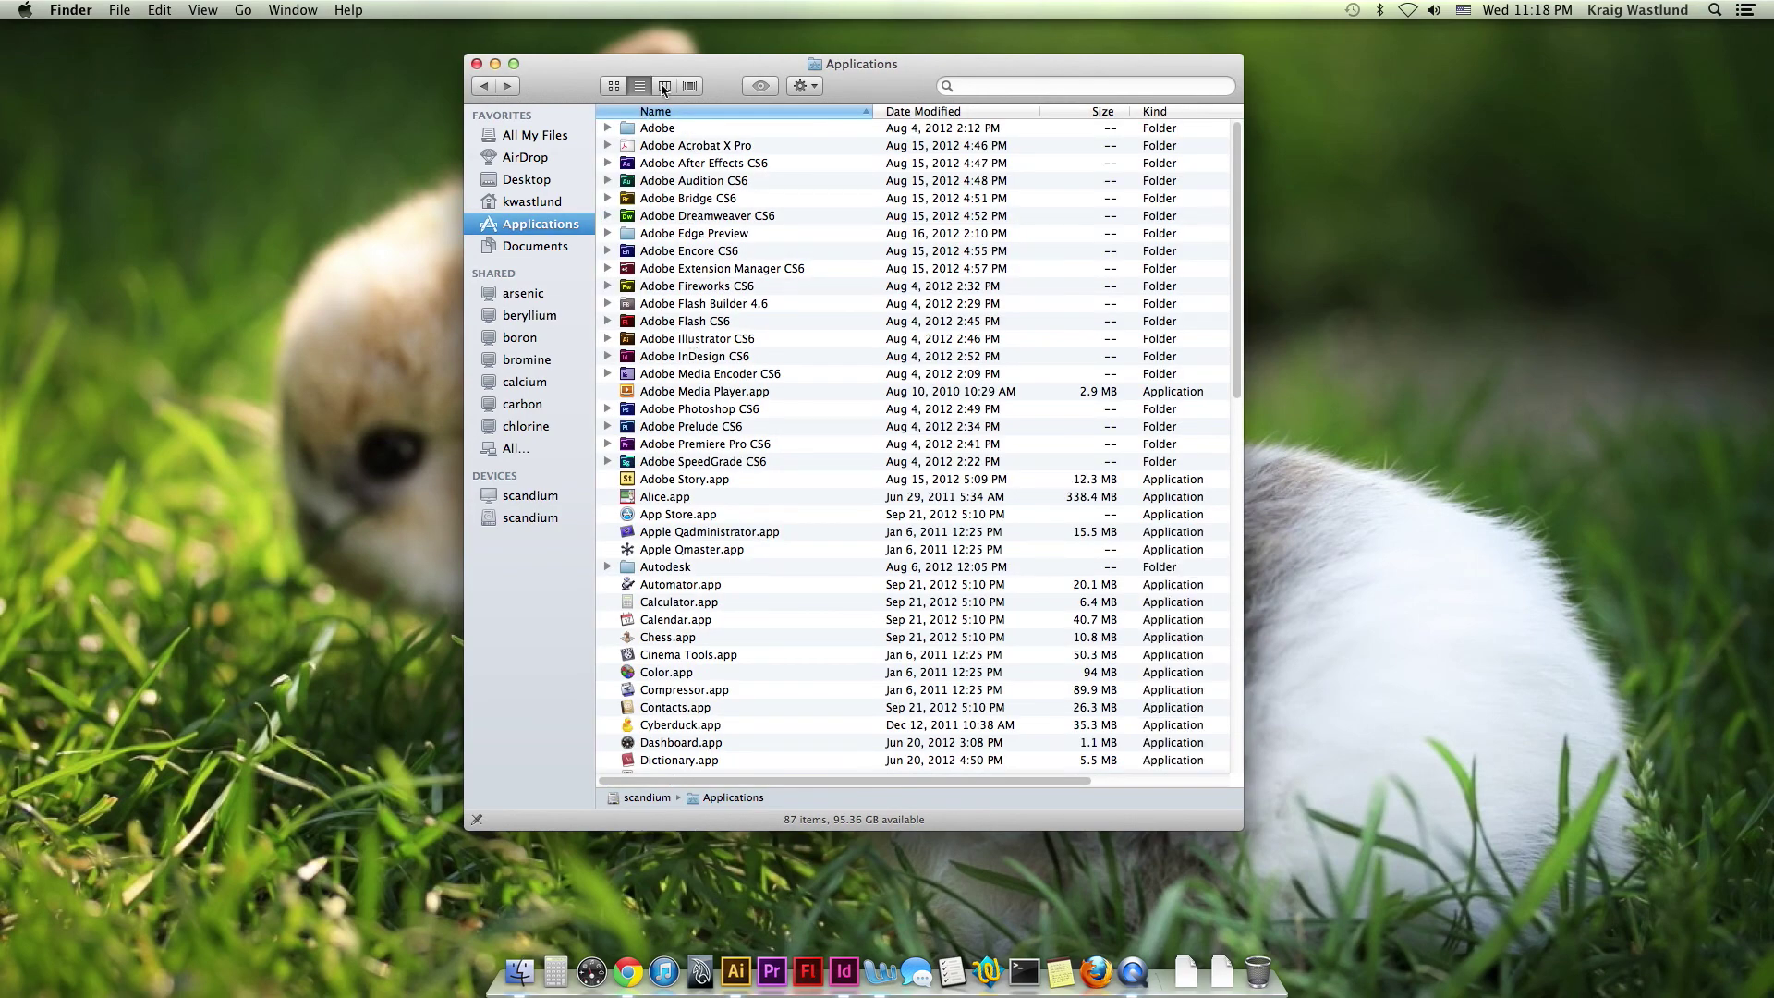
{"action": "left_click", "coordinate": [613, 85]}
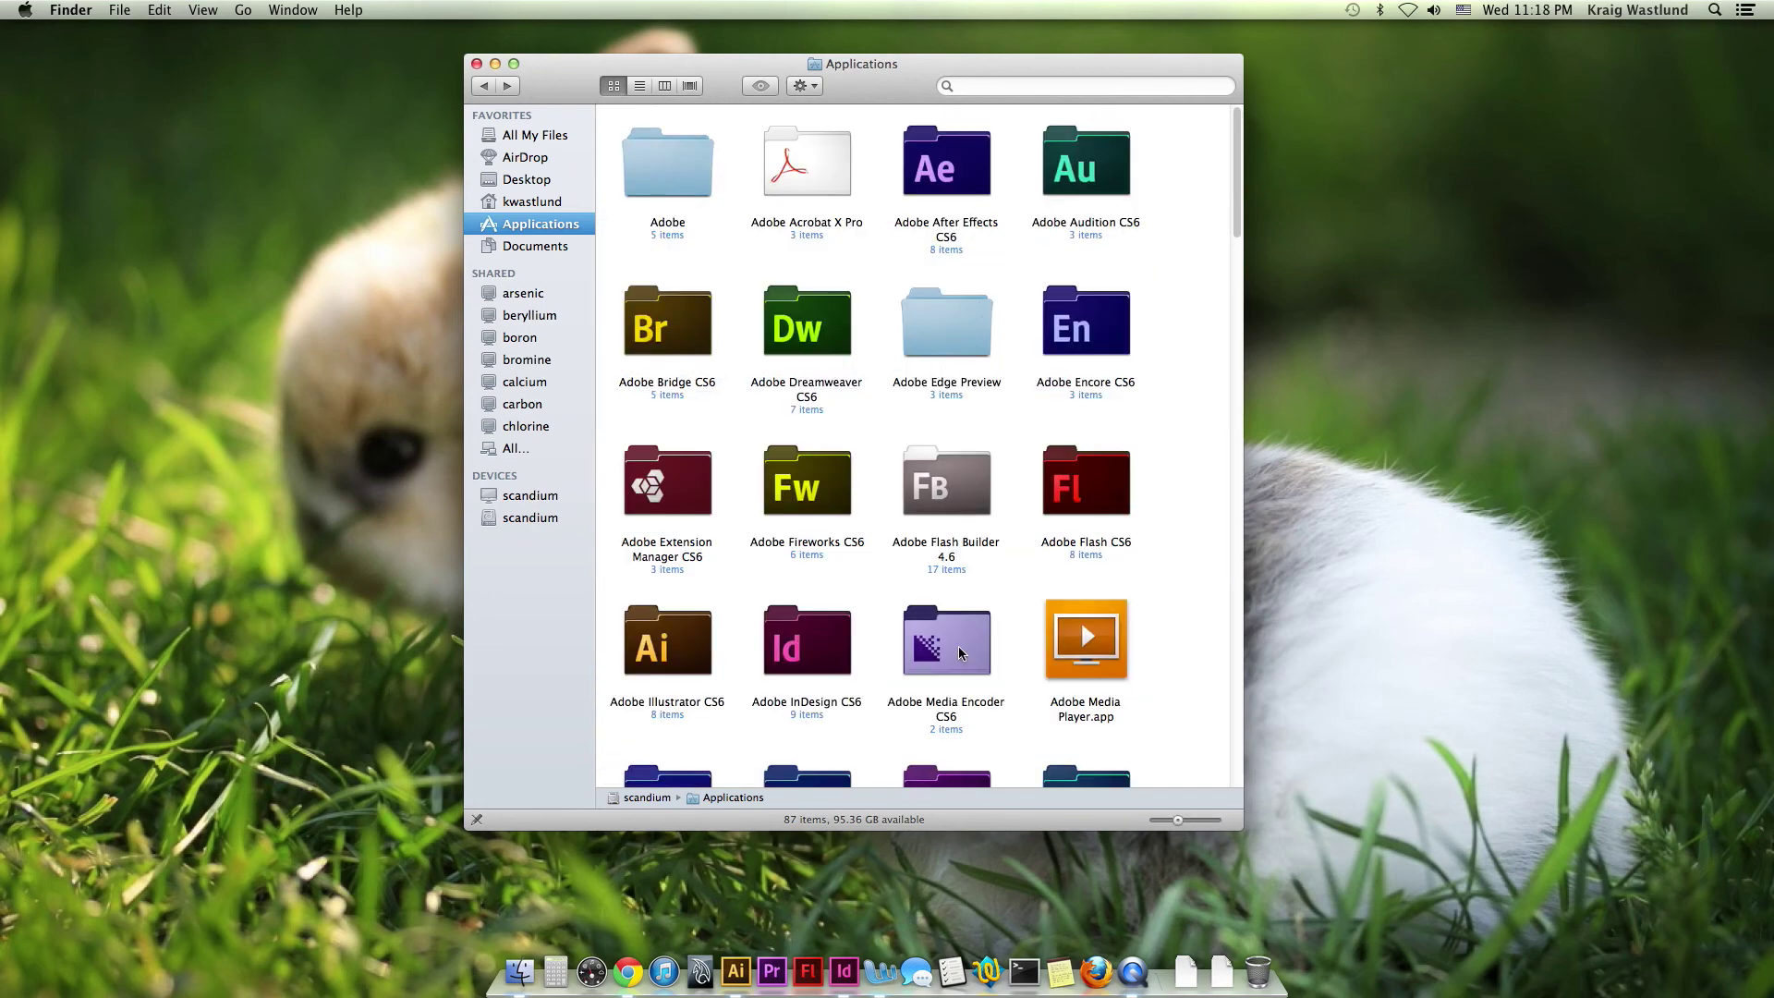
{"action": "scroll", "coordinate": [1159, 634], "scroll_direction": "down", "scroll_amount": 5}
{"action": "scroll", "coordinate": [1160, 634], "scroll_direction": "down", "scroll_amount": 2}
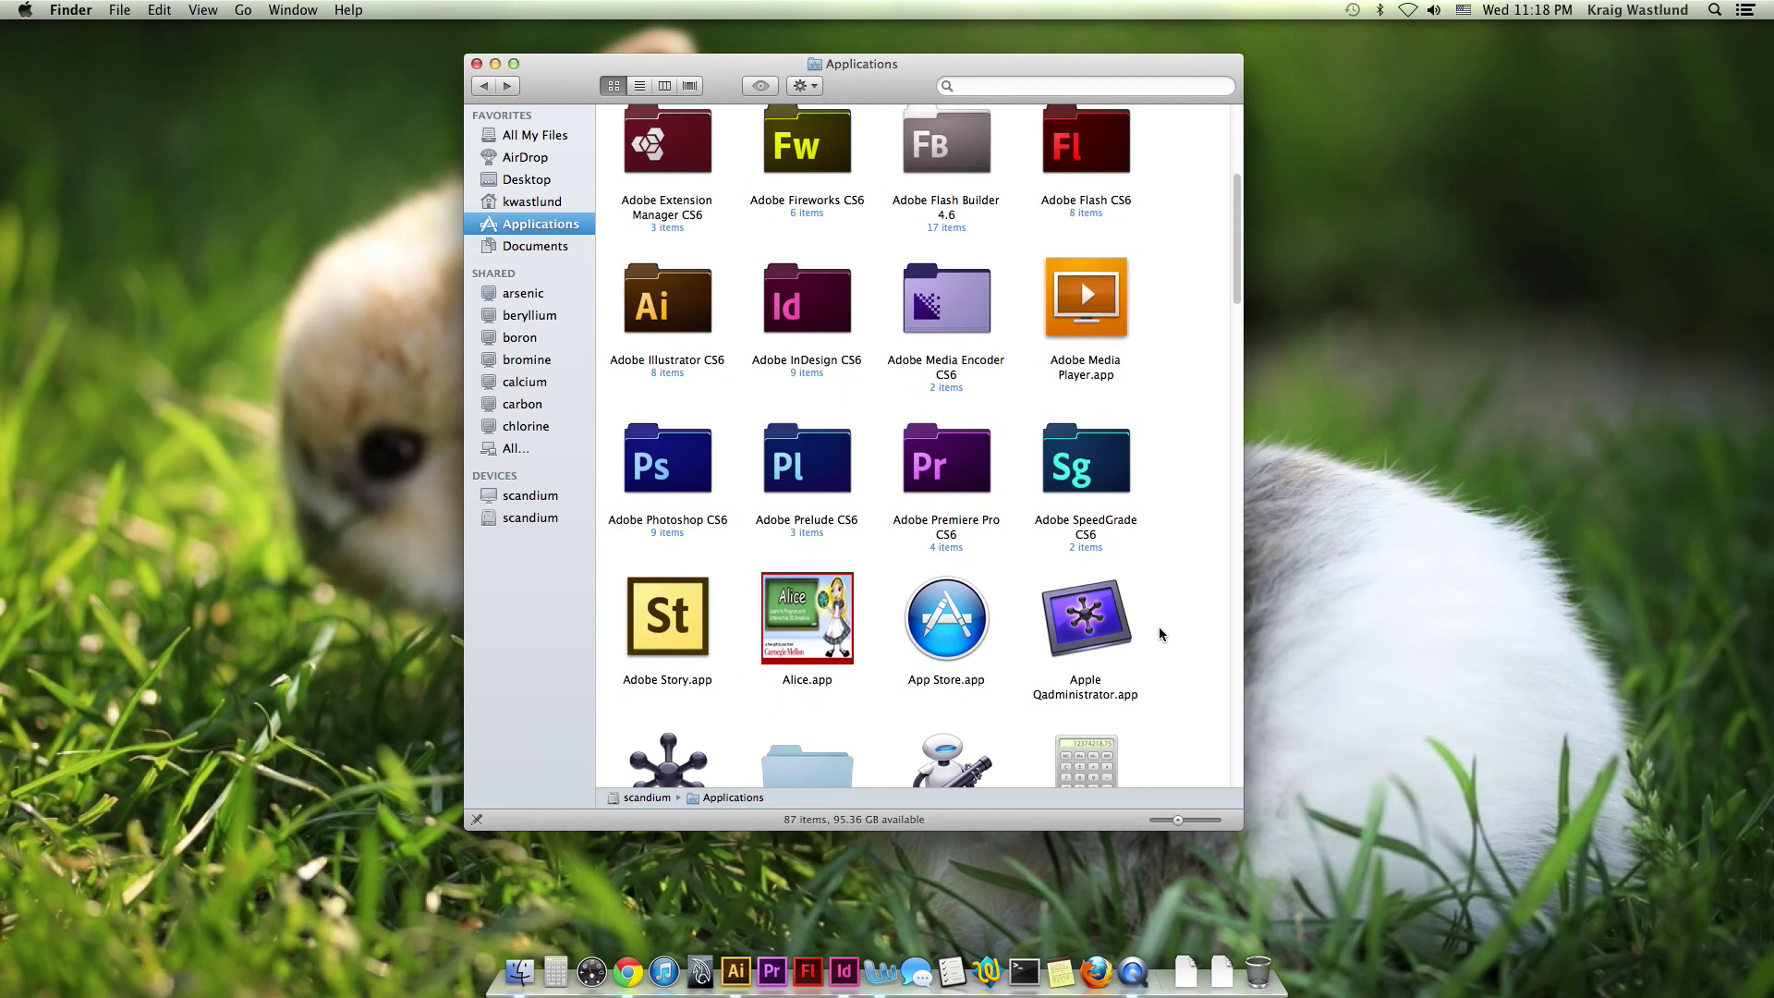
{"action": "double_click", "coordinate": [693, 441]}
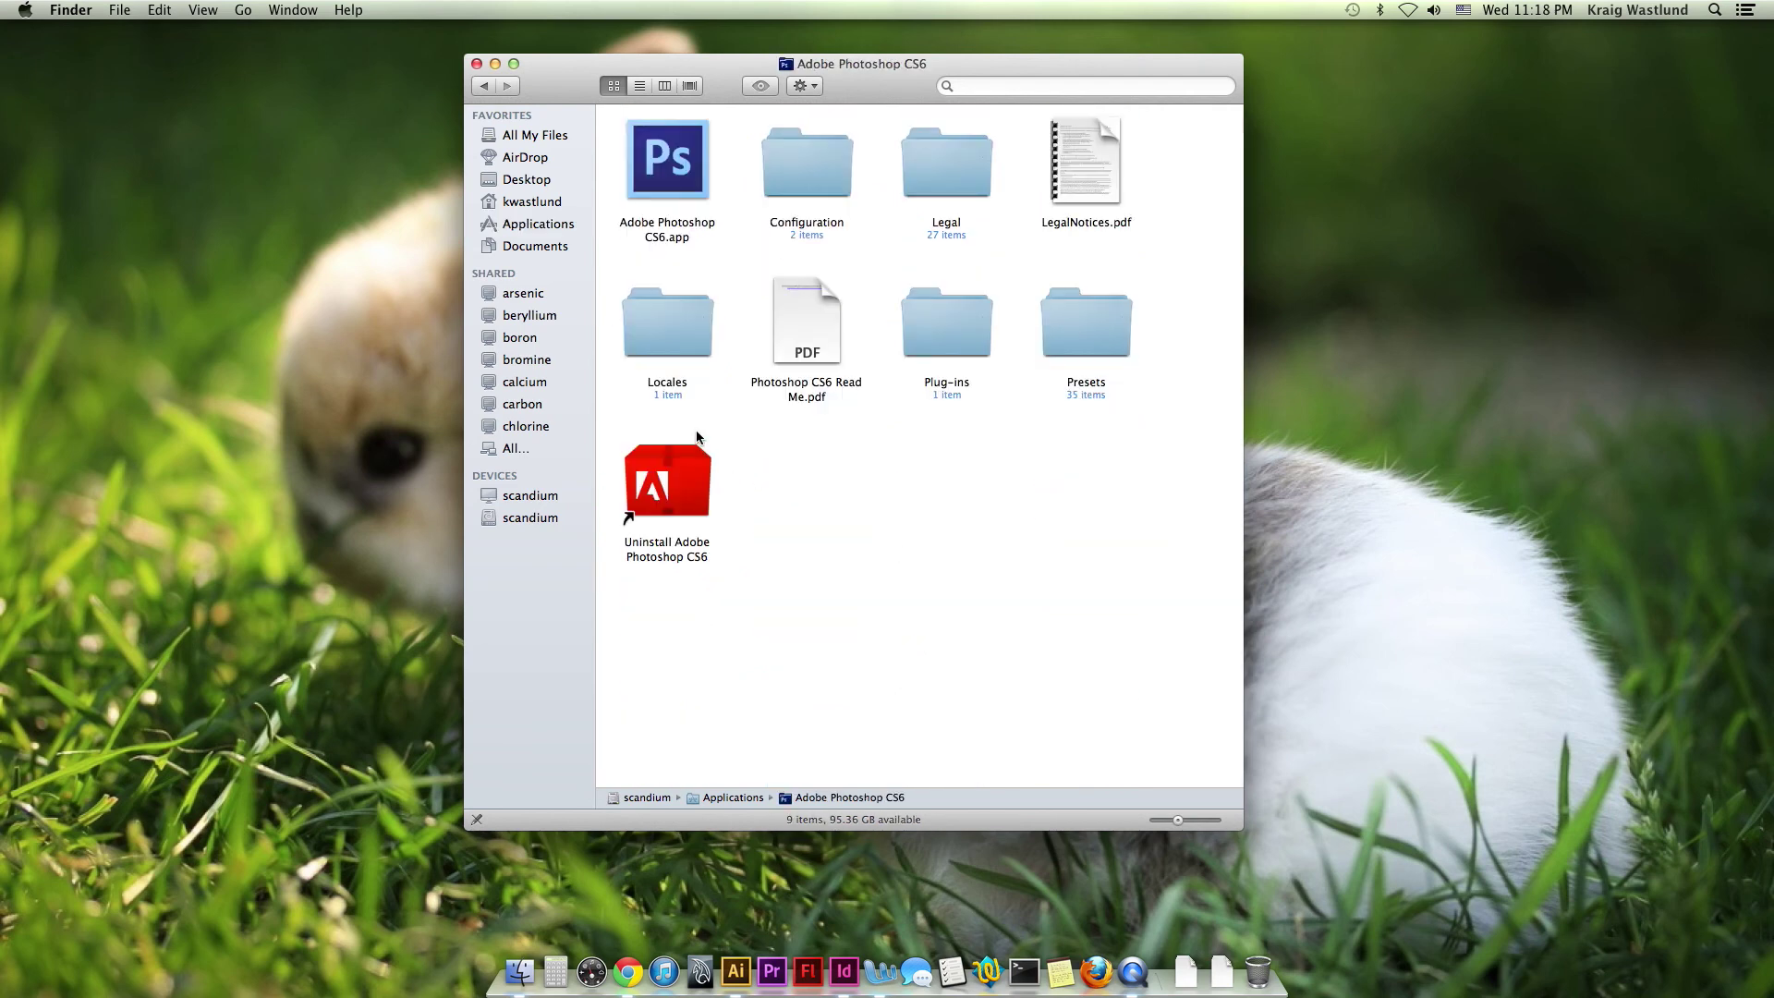
Drag Adobe Photoshop CS6.app into the Dock beside Illustrator, then close the Finder window
{"action": "left_click", "coordinate": [699, 186]}
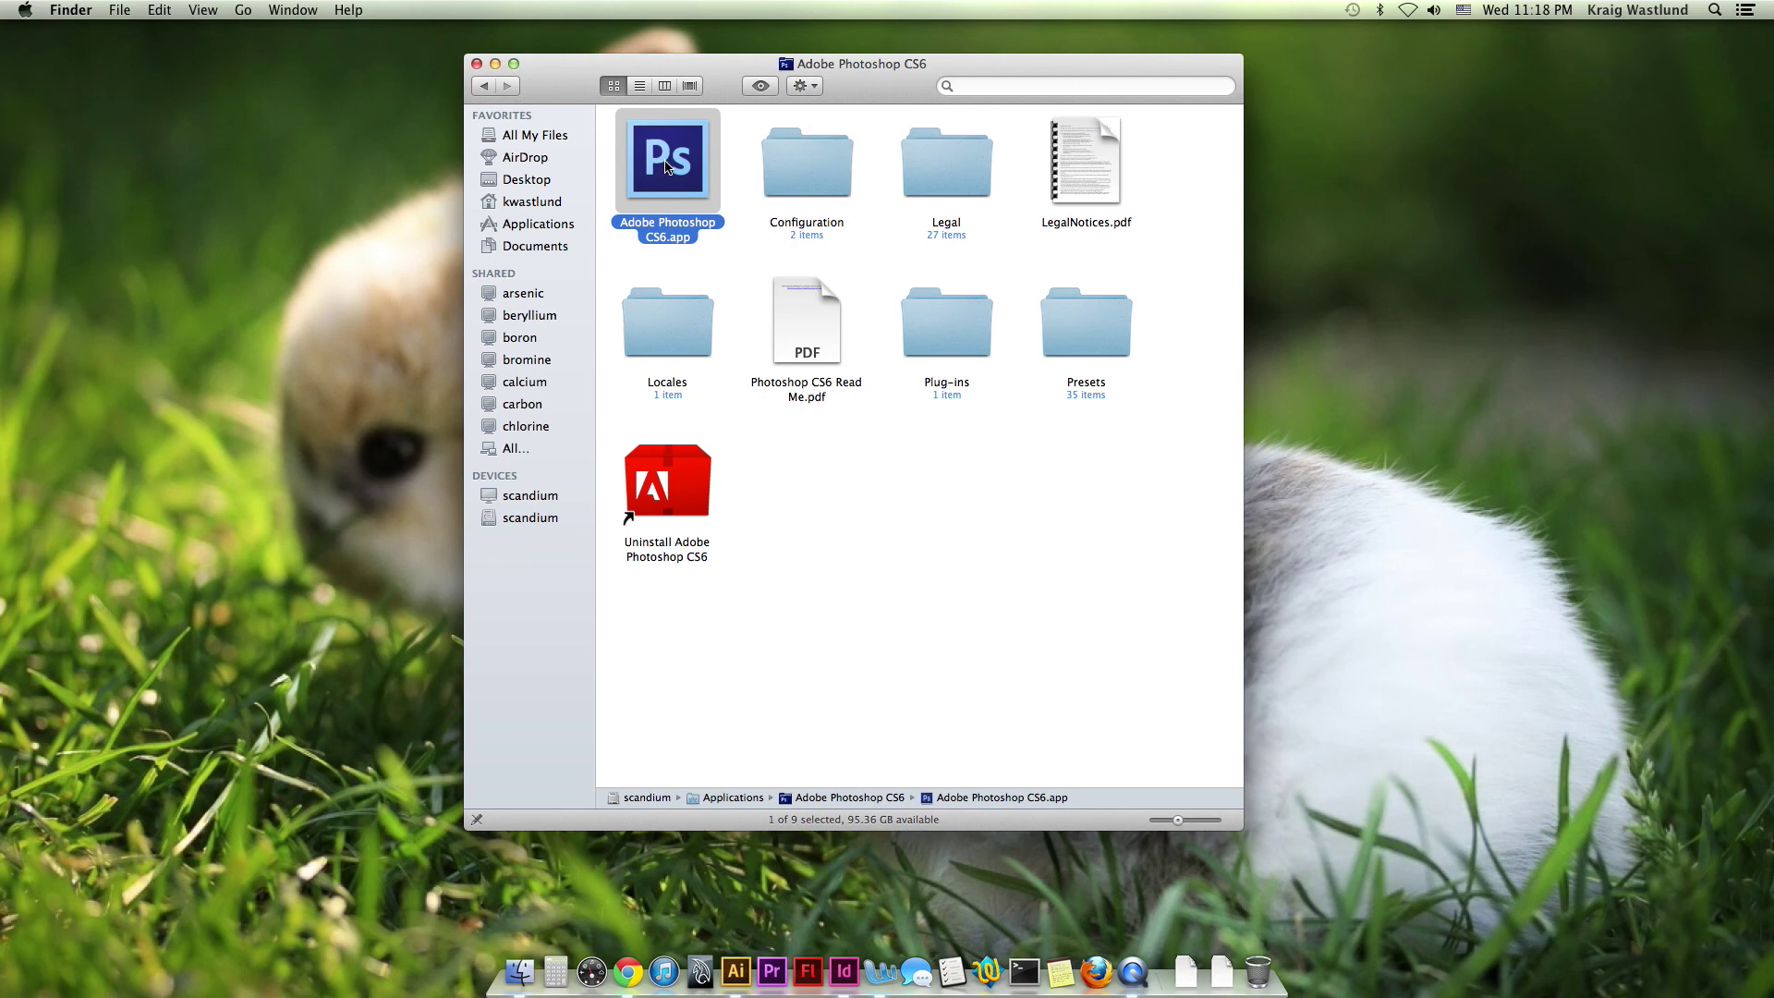
{"action": "left_click_drag", "start_coordinate": [665, 166], "coordinate": [878, 985]}
{"action": "left_click_drag", "start_coordinate": [855, 976], "coordinate": [746, 976]}
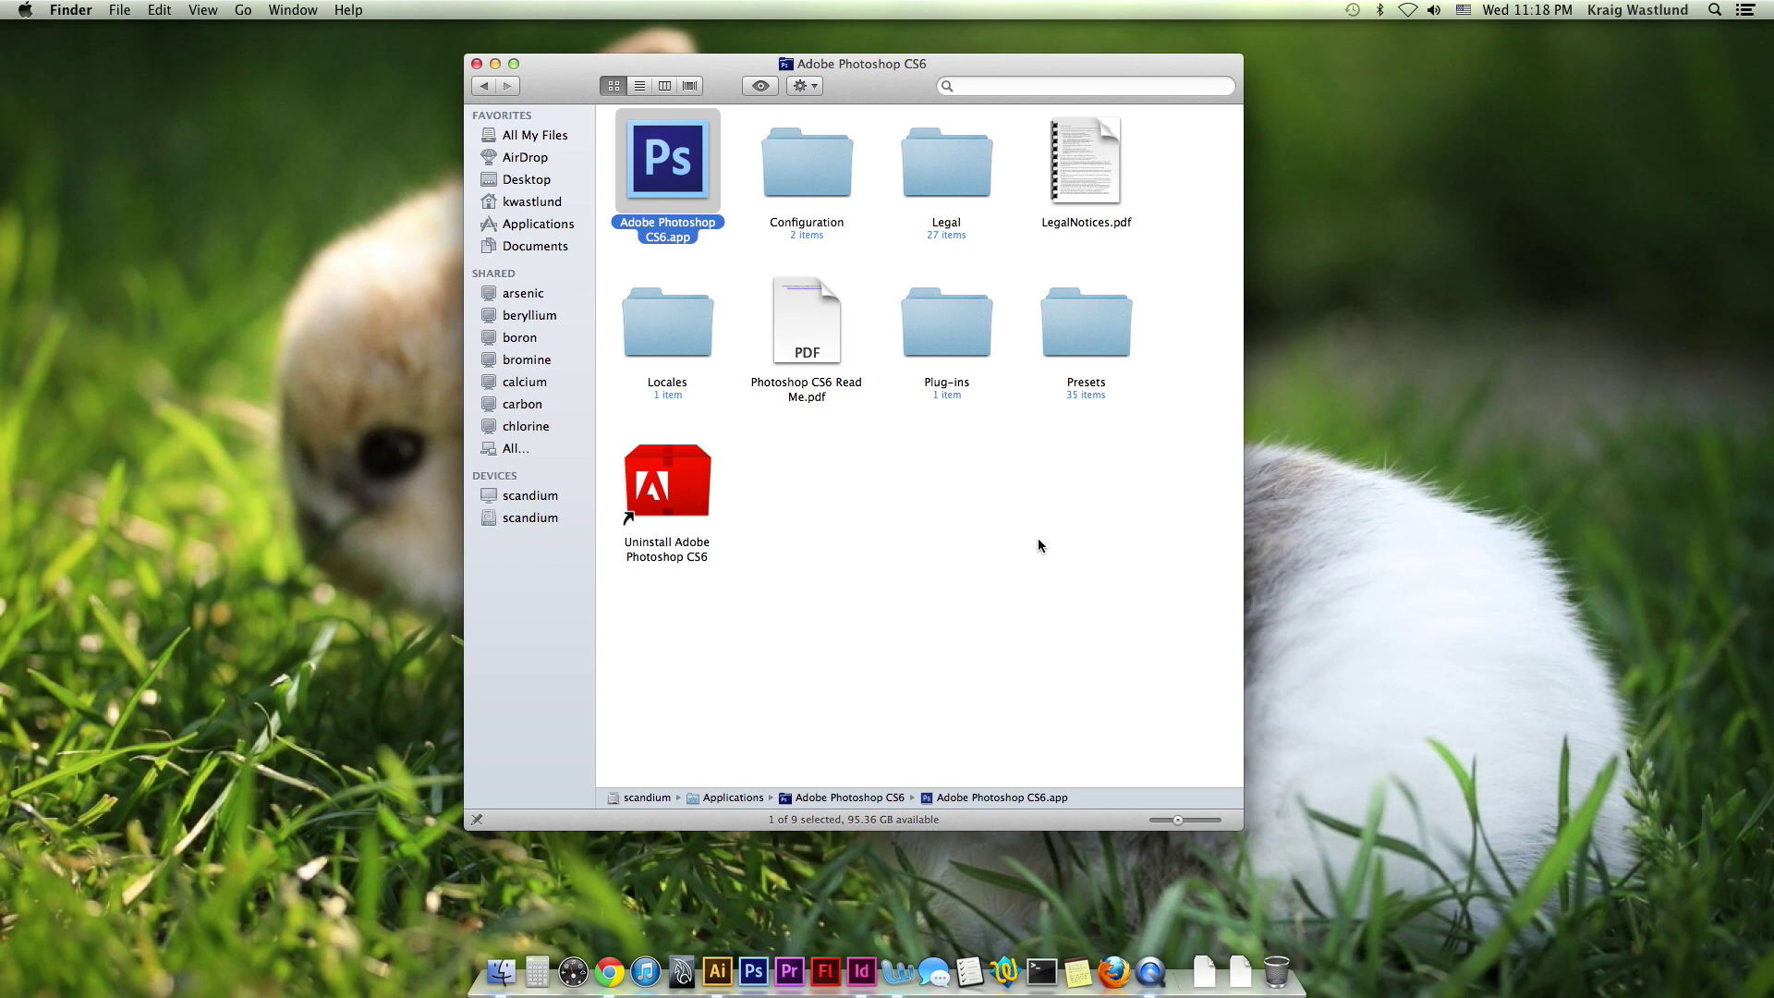
{"action": "left_click", "coordinate": [476, 64]}
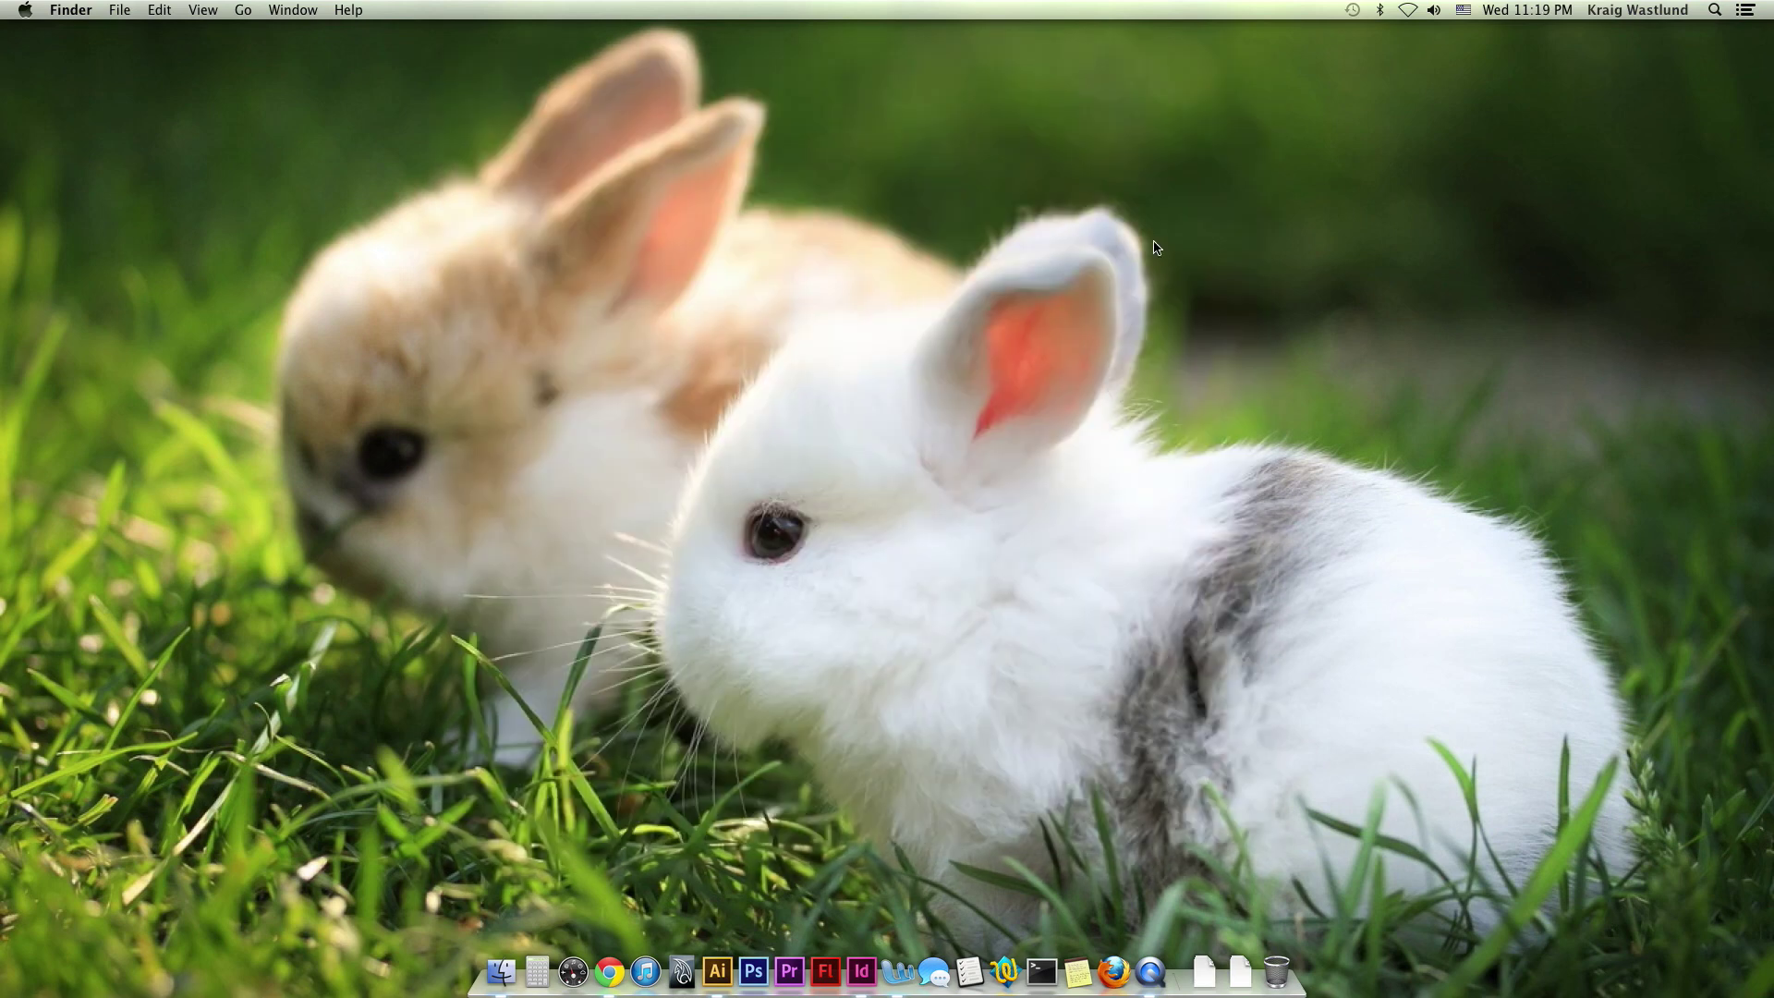